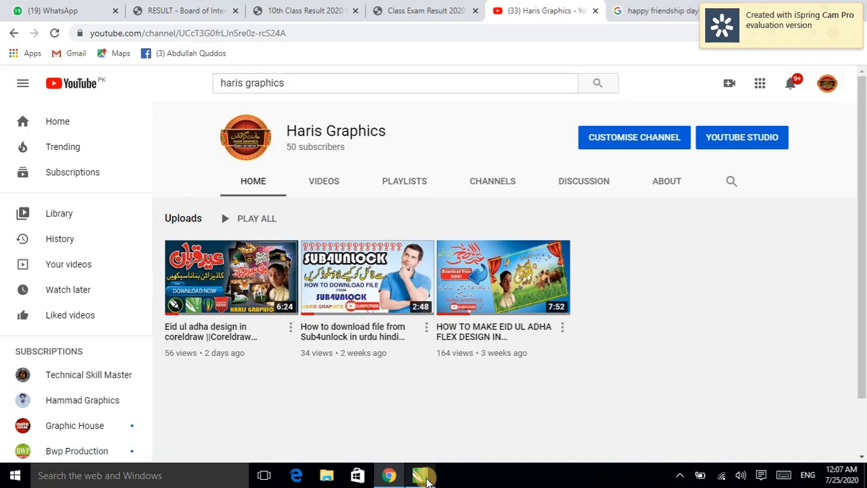
Step: Switch to CorelDRAW and move the green arch frame down so it sits over the circle
mouse_move(420, 474)
click(432, 428)
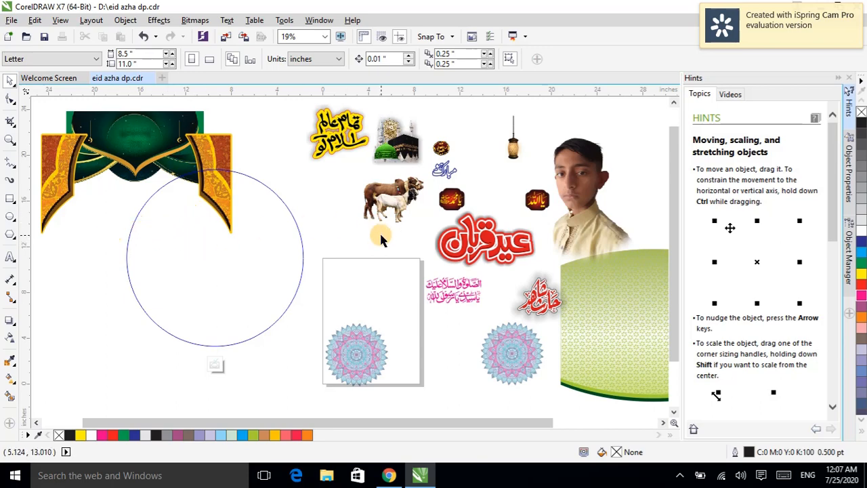
click(174, 158)
drag(173, 158, 245, 201)
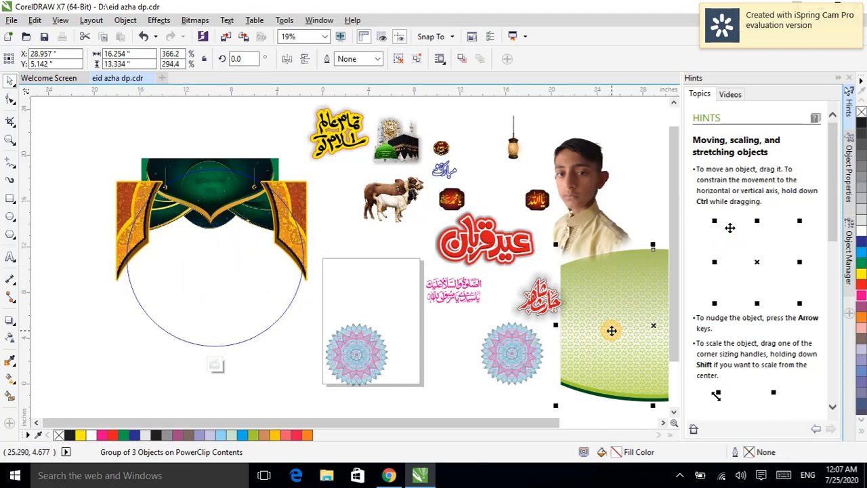
Step: Move the green patterned background shape into the circle beneath the arch
drag(607, 327, 174, 286)
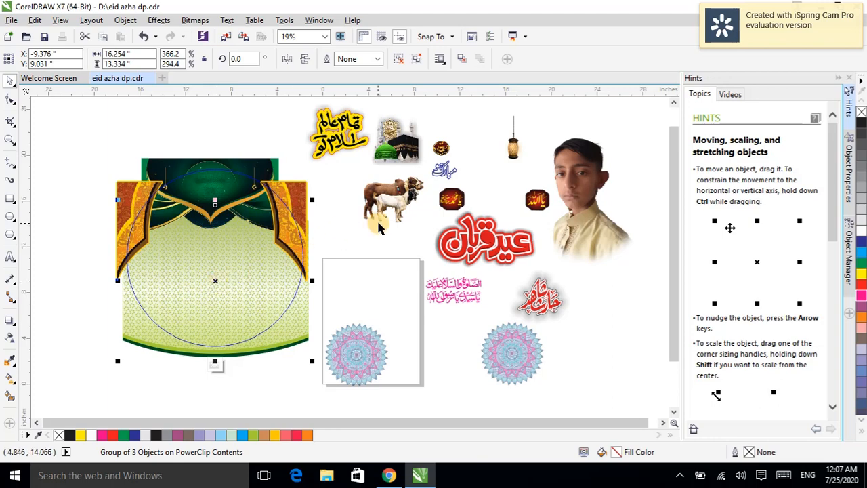
click(264, 121)
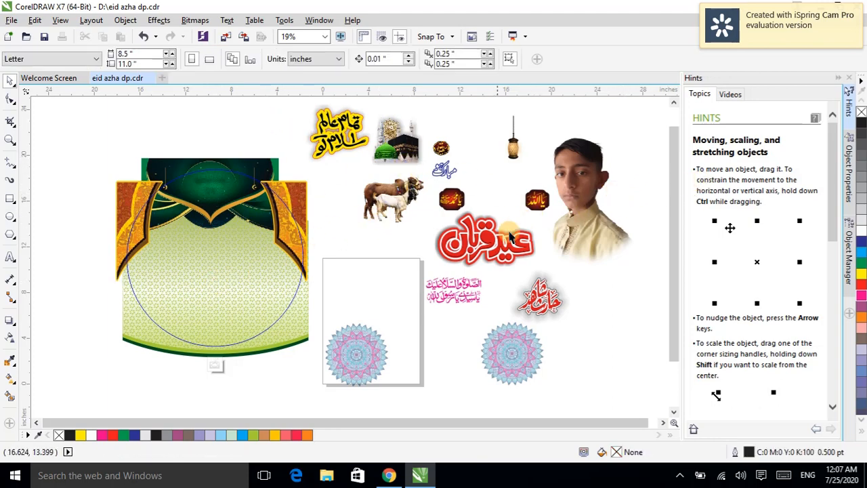
Step: Move the pair of mandala ornaments onto both sides of the design and nudge them into place
click(535, 378)
drag(525, 366, 310, 282)
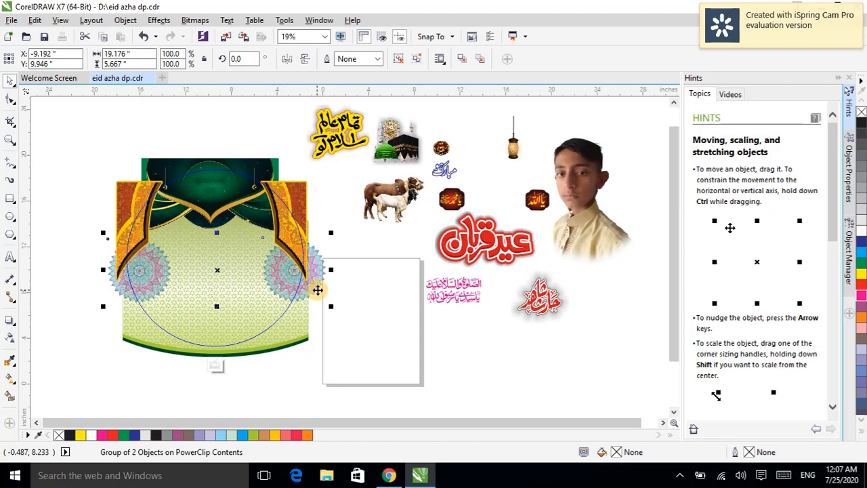
drag(316, 290, 316, 291)
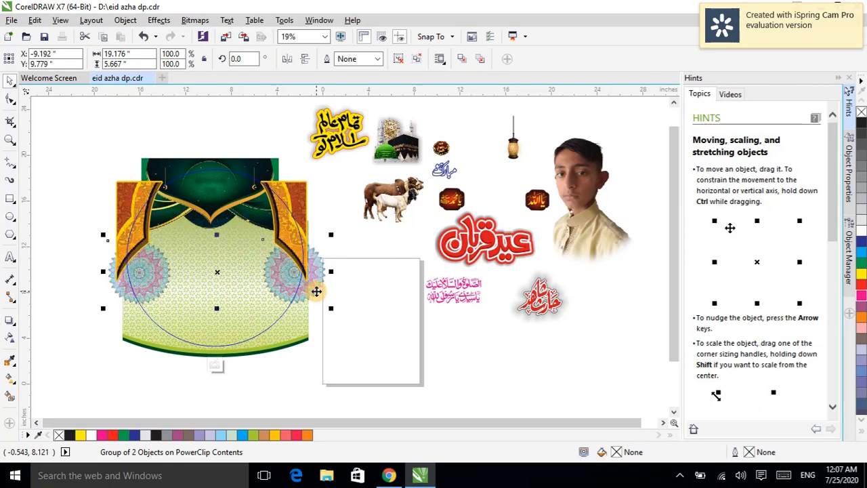
drag(310, 286, 310, 284)
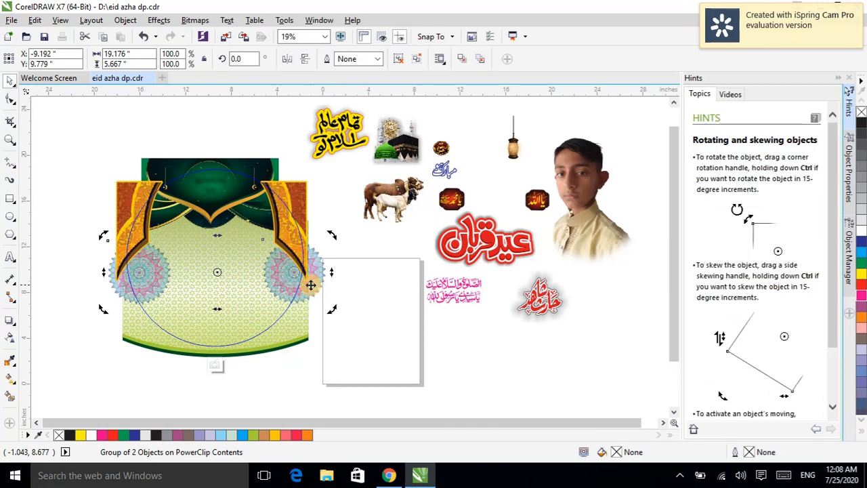
click(485, 379)
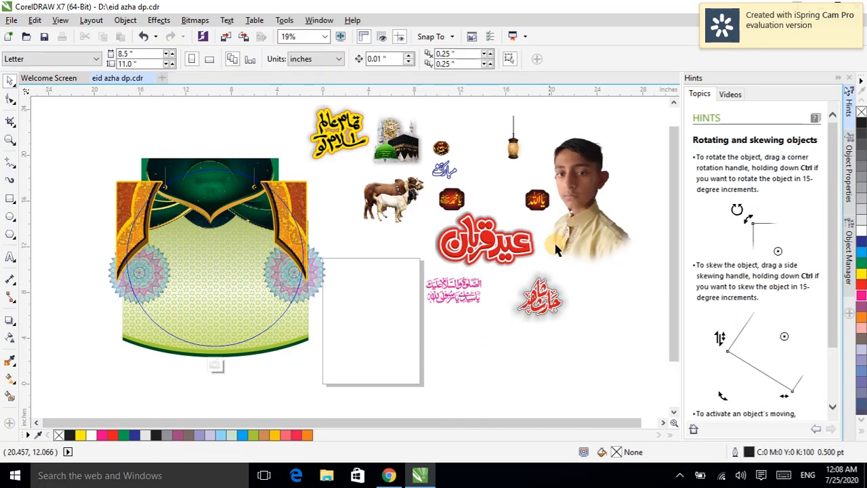
Step: Move the red Eid Qurban calligraphy down below the blank page, out of the way
click(527, 208)
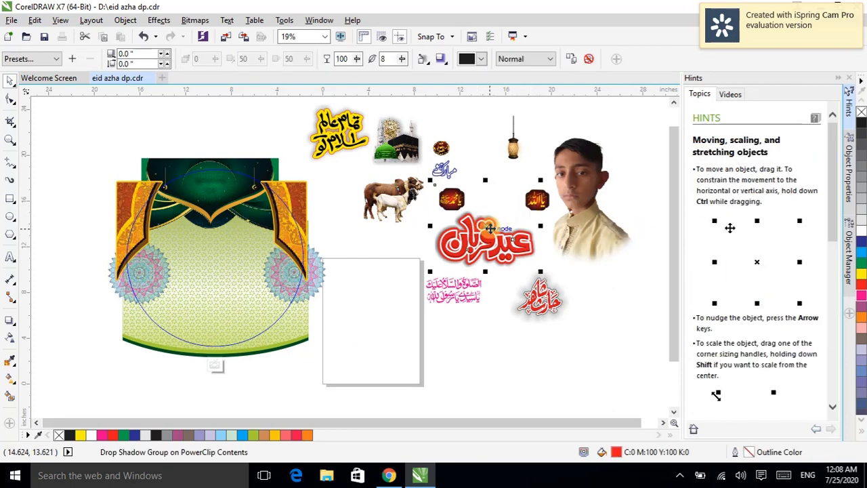
drag(482, 226, 461, 341)
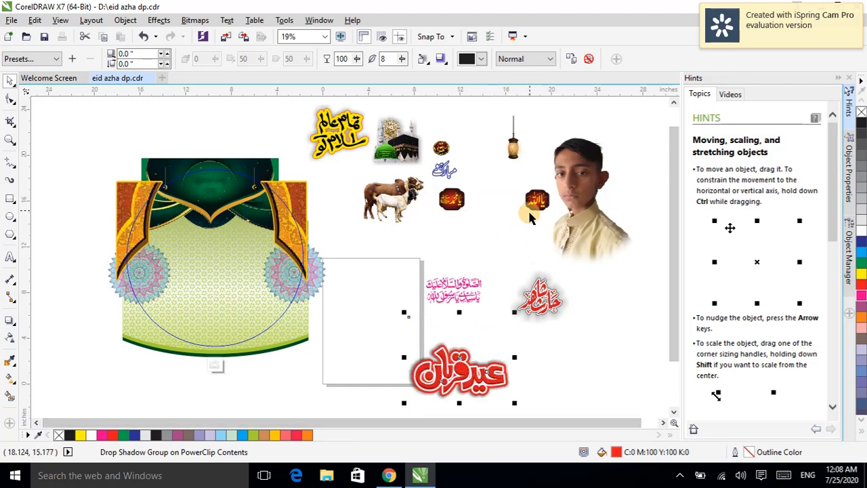
Step: Place the Ya Allah and Ya Muhammad badges under the arch's top corners and nudge them into position
click(529, 209)
drag(528, 209, 250, 210)
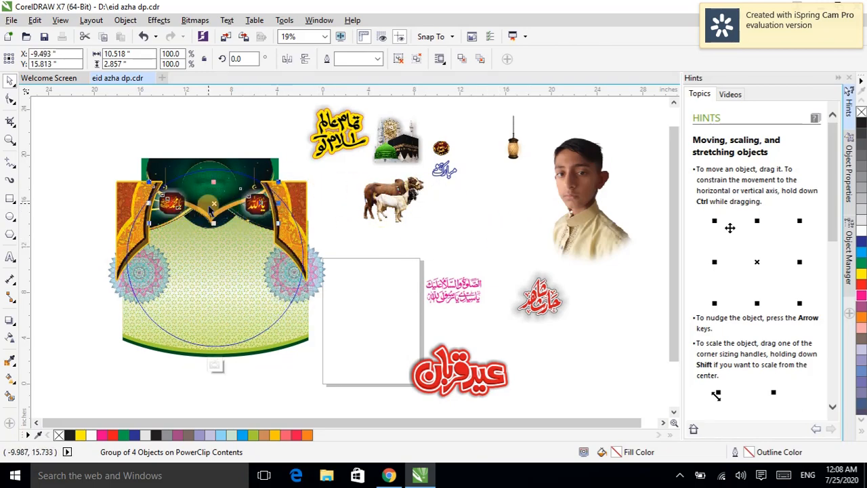
drag(212, 204, 208, 206)
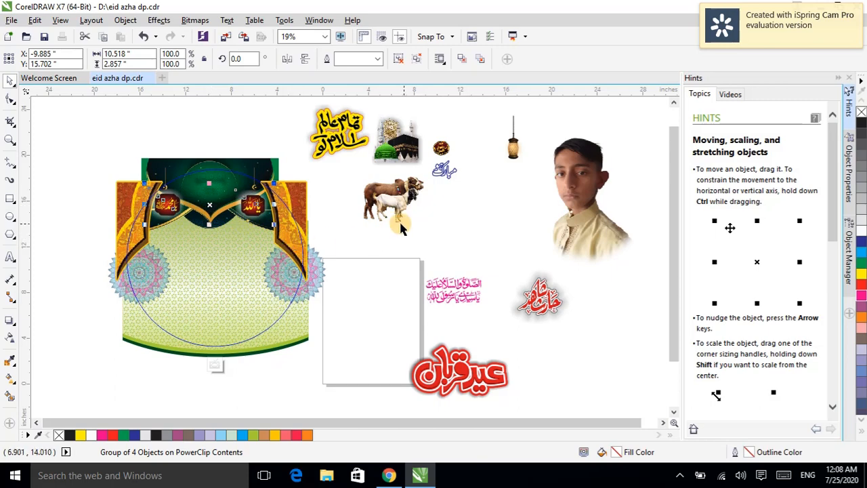
click(452, 223)
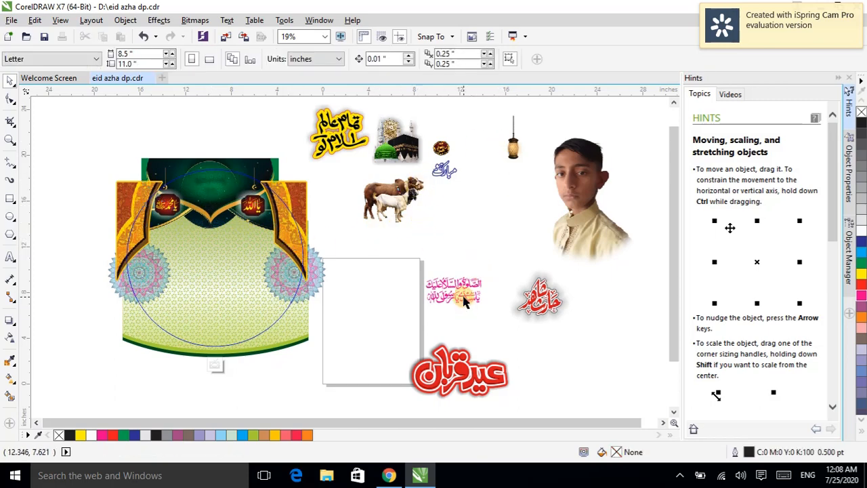
Step: Move the Salat calligraphy into the centre of the arch and fill it yellow
drag(460, 292, 218, 198)
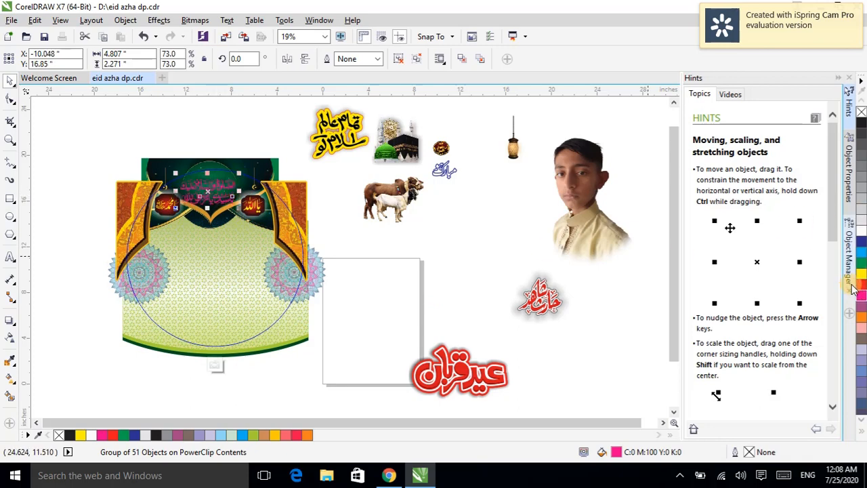
click(861, 275)
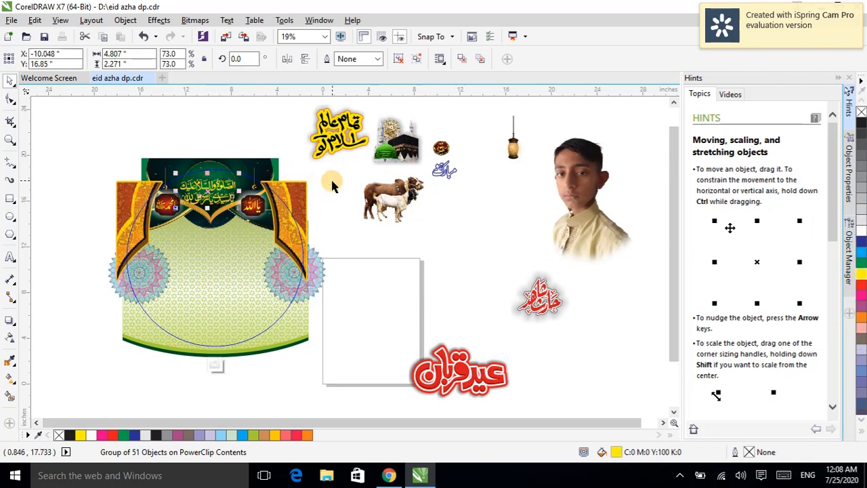
Step: Nudge the yellow calligraphy slightly upward inside the arch
scroll(211, 194, up, 2)
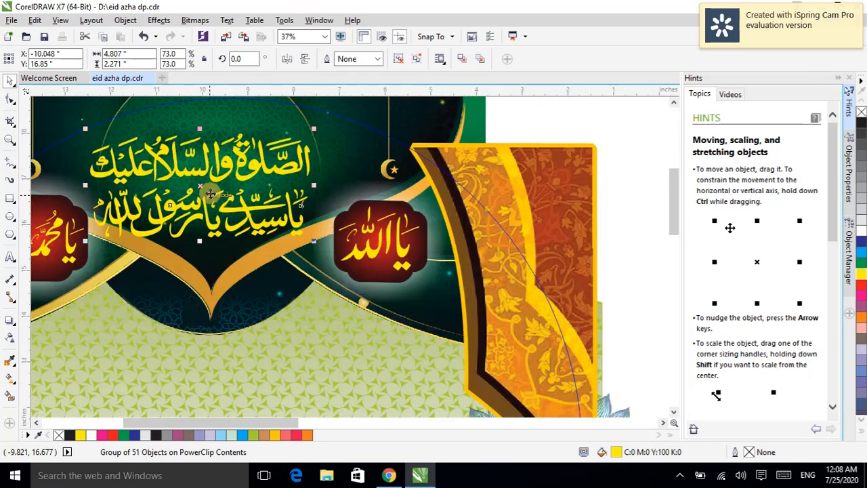
scroll(211, 194, up, 1)
scroll(211, 194, down, 1)
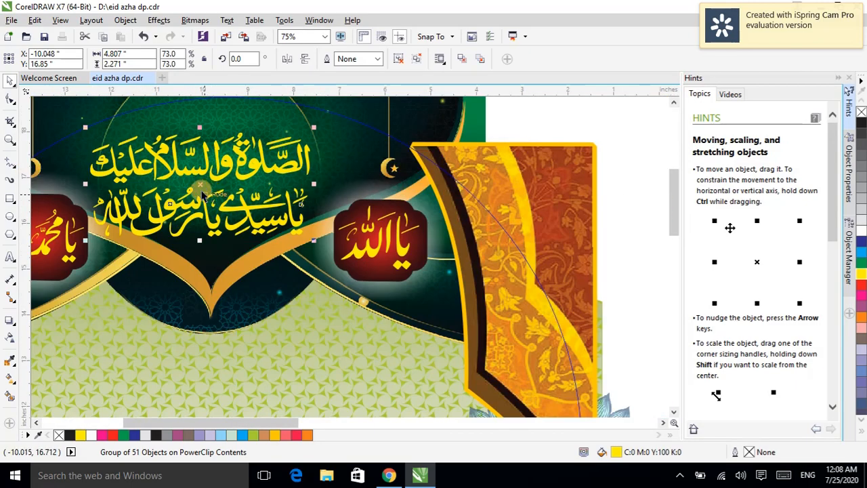
drag(202, 189, 211, 163)
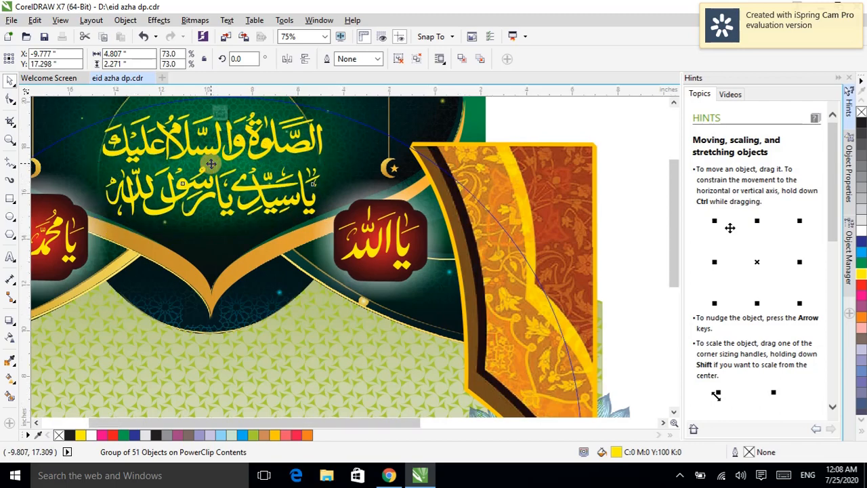
scroll(210, 164, down, 1)
click(139, 211)
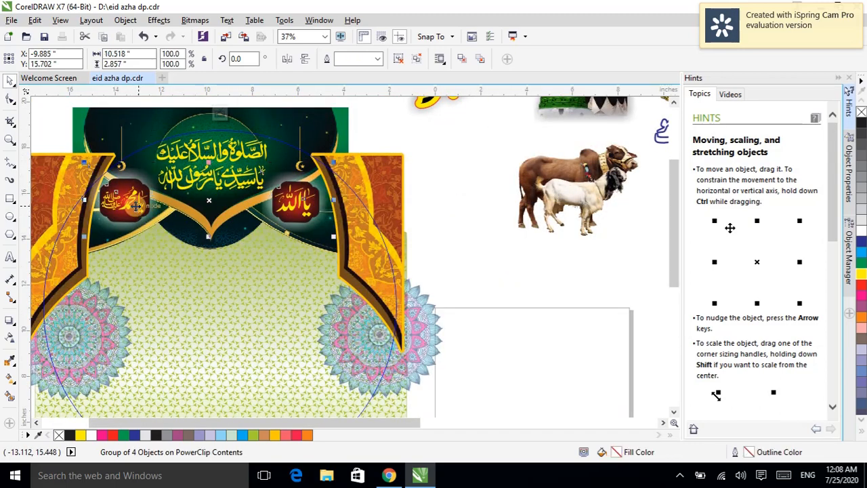
scroll(135, 203, down, 1)
scroll(116, 144, down, 1)
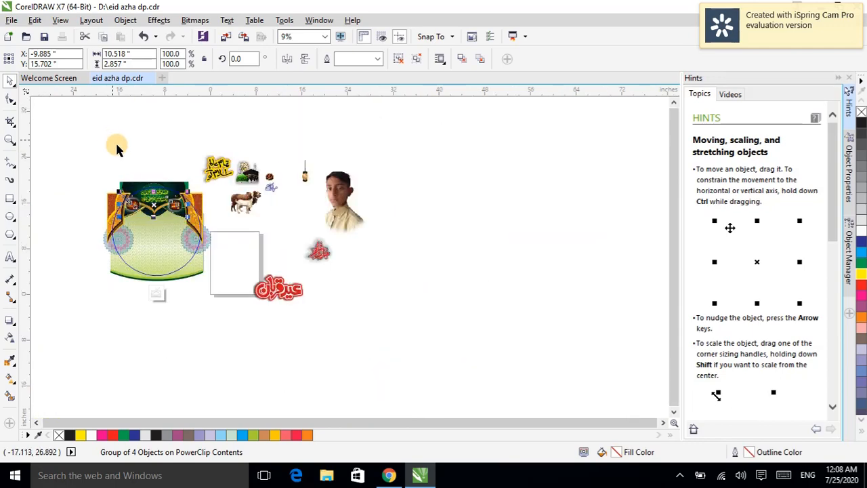
scroll(112, 162, up, 1)
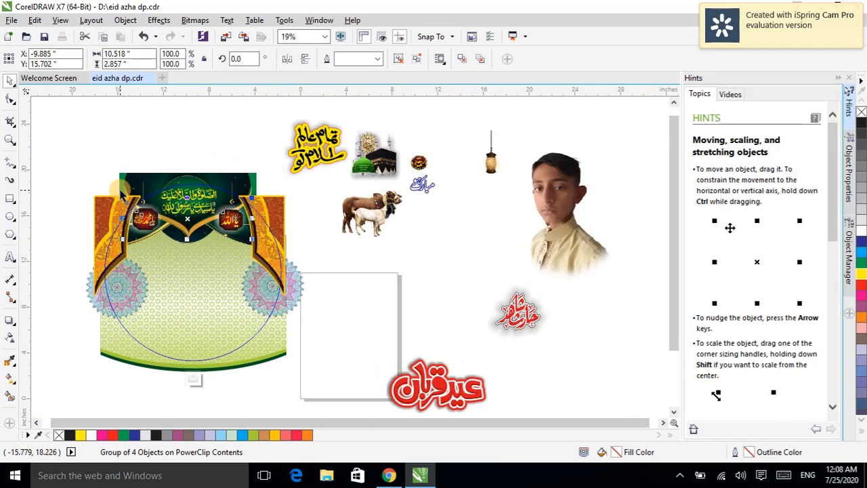
Step: Move the Kaaba and Green Dome image onto the left side of the design below the badge
click(93, 118)
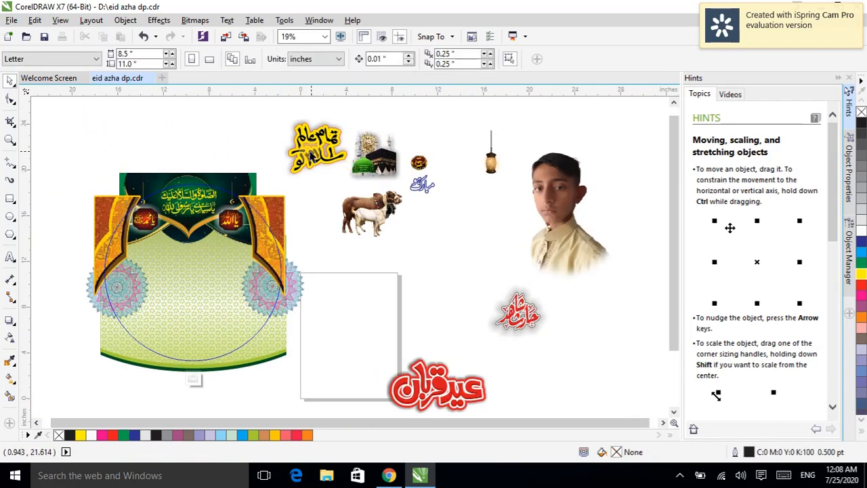
click(369, 160)
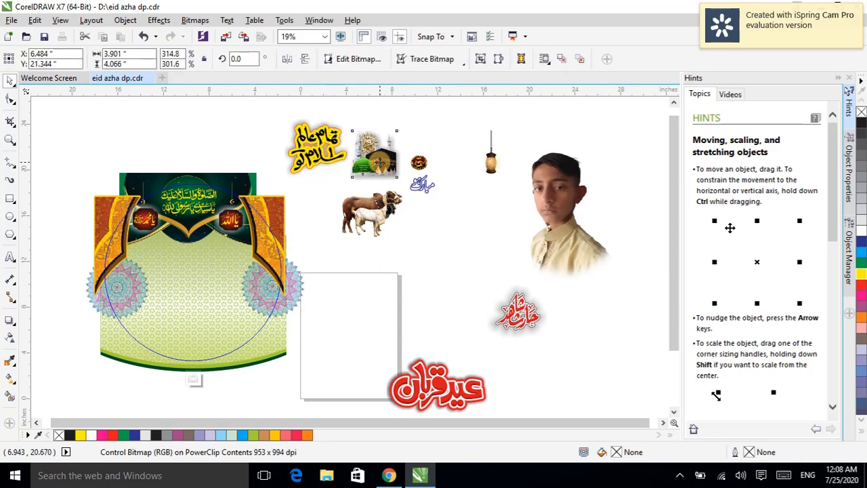
drag(369, 159, 138, 262)
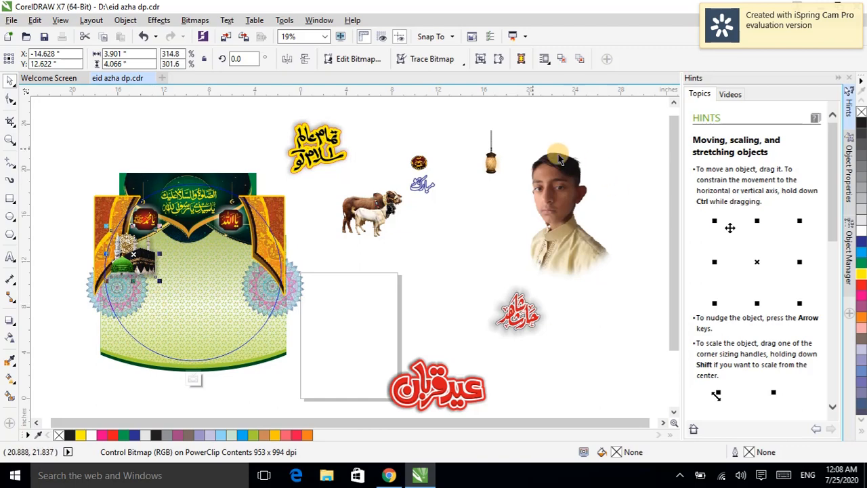
Step: Place the seal of prophethood image beside the Kaaba, just below the Ya Muhammad badge
click(413, 165)
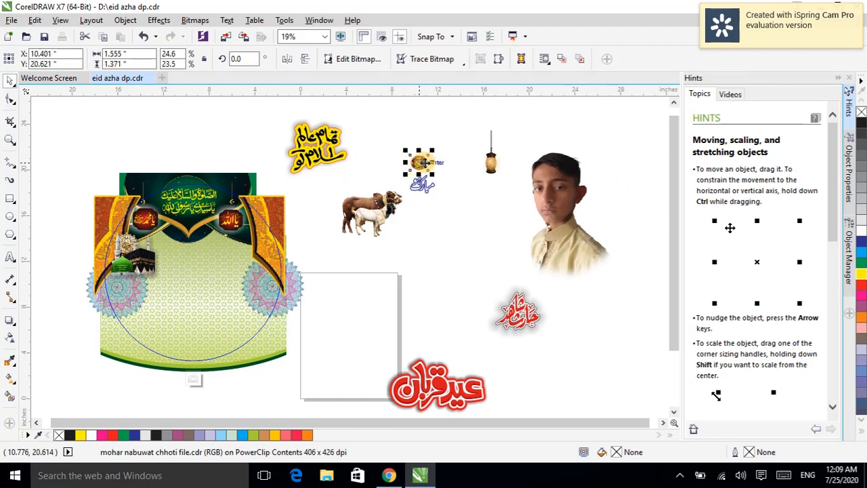
drag(420, 164, 163, 237)
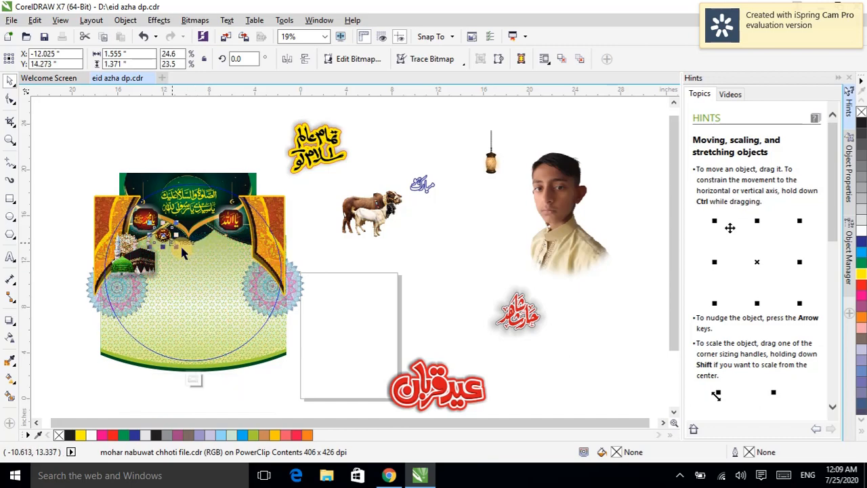
scroll(164, 235, up, 4)
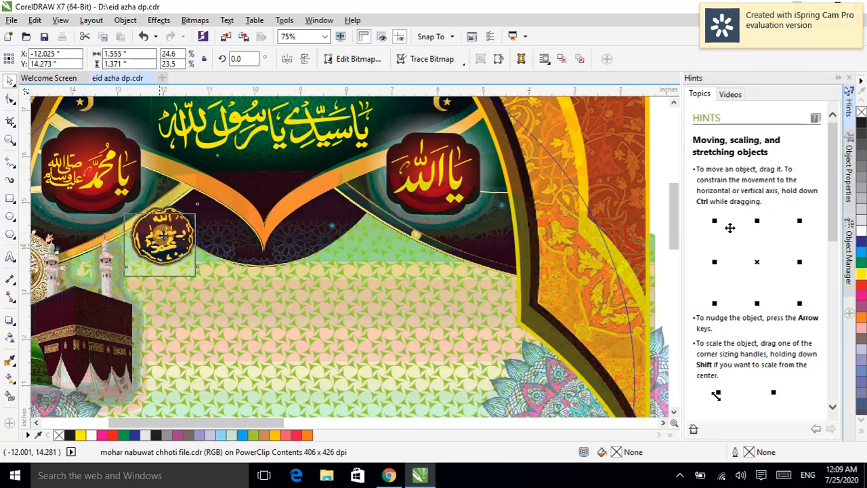
drag(164, 235, 156, 273)
scroll(155, 274, down, 2)
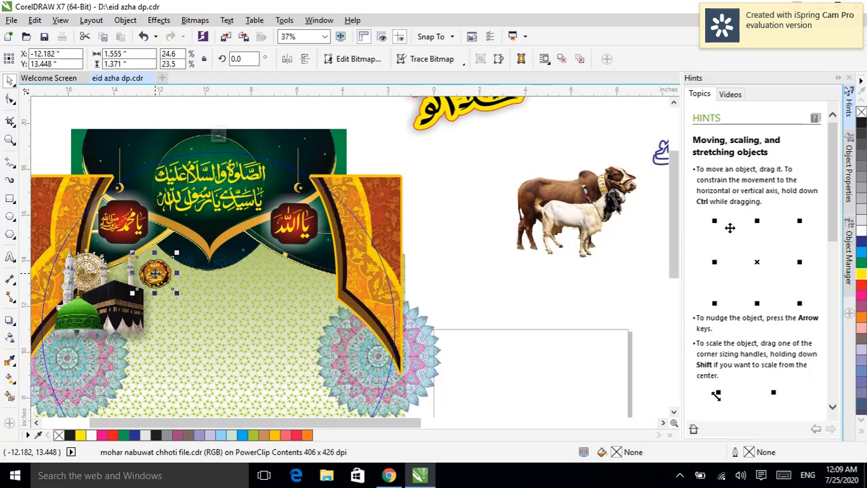
click(440, 177)
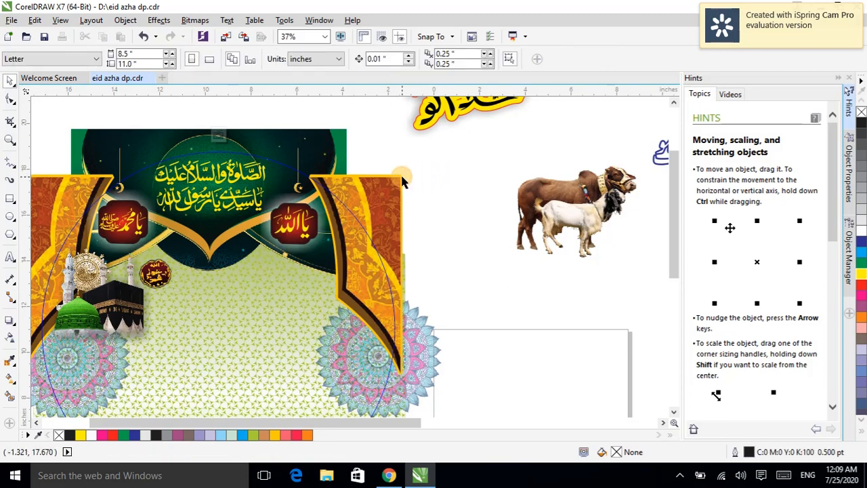
scroll(403, 178, down, 2)
click(418, 136)
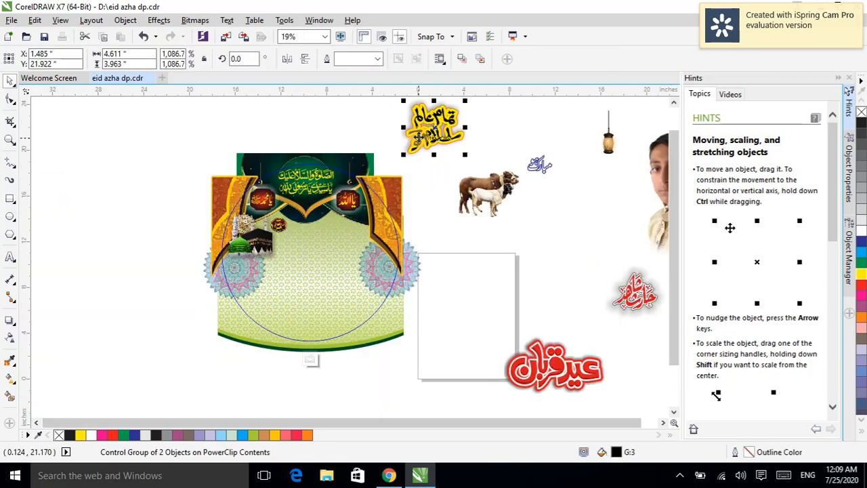
scroll(511, 216, down, 2)
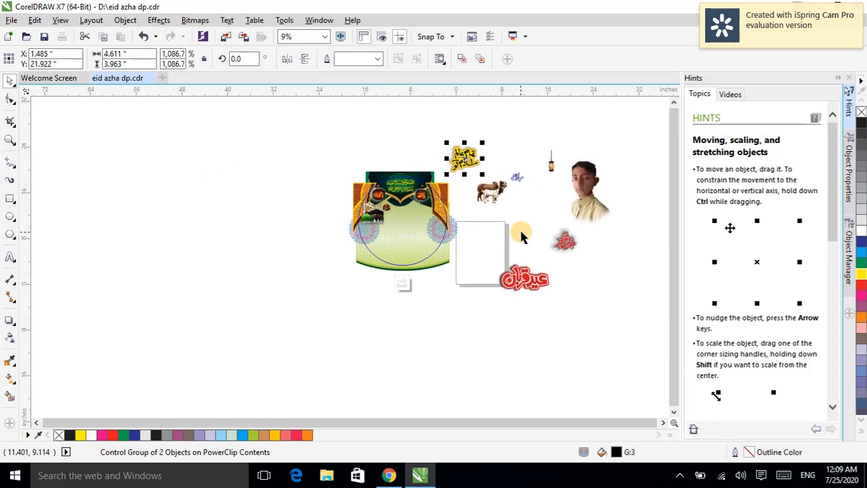
scroll(520, 228, up, 2)
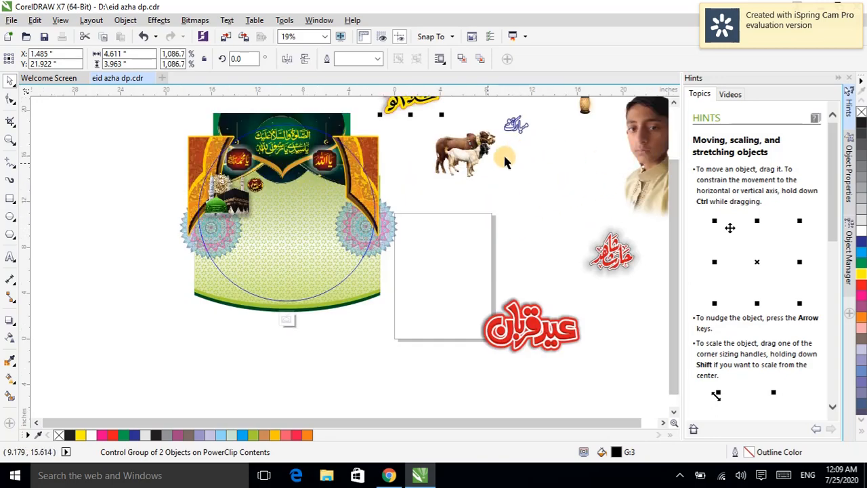
Step: Move the boy's portrait photo into the centre-right of the design inside the circle
click(637, 143)
drag(637, 143, 356, 248)
drag(356, 245, 357, 245)
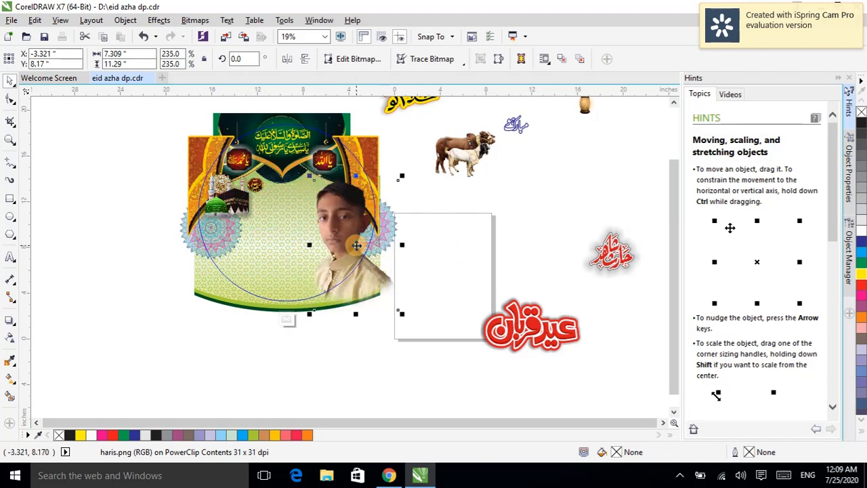
click(549, 180)
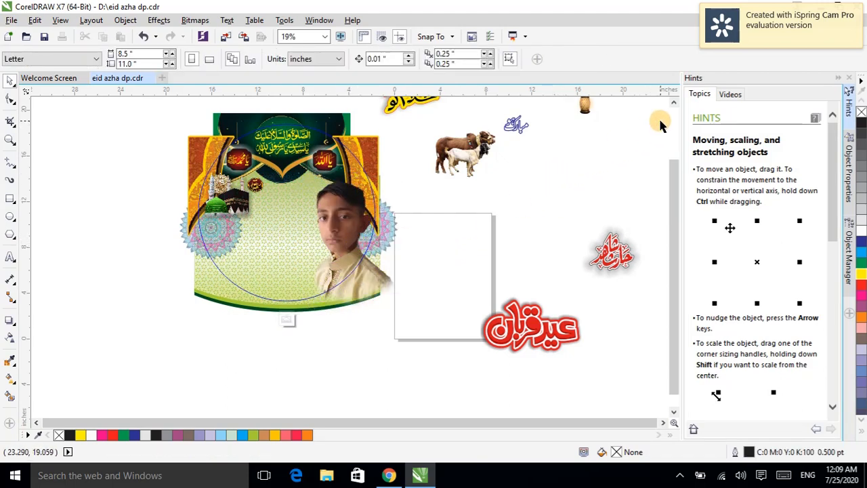
scroll(670, 112, up, 1)
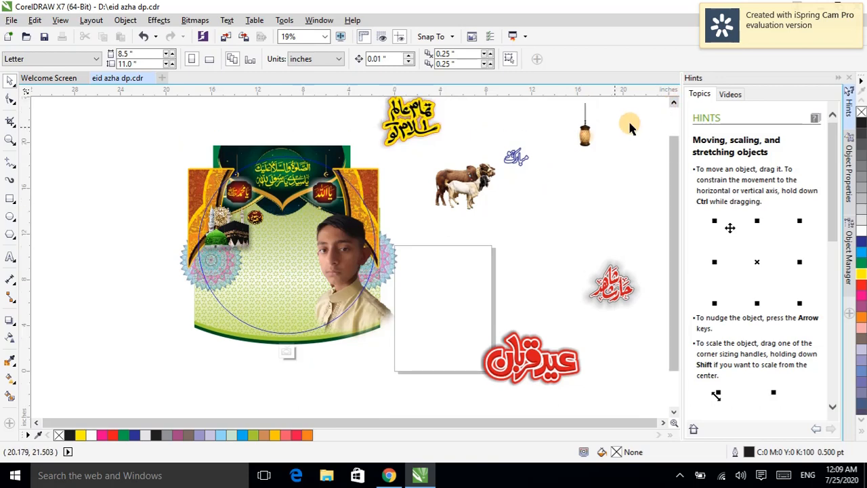
Step: Move the hanging lantern into the arch, just below the green canopy beside the round badge
click(580, 136)
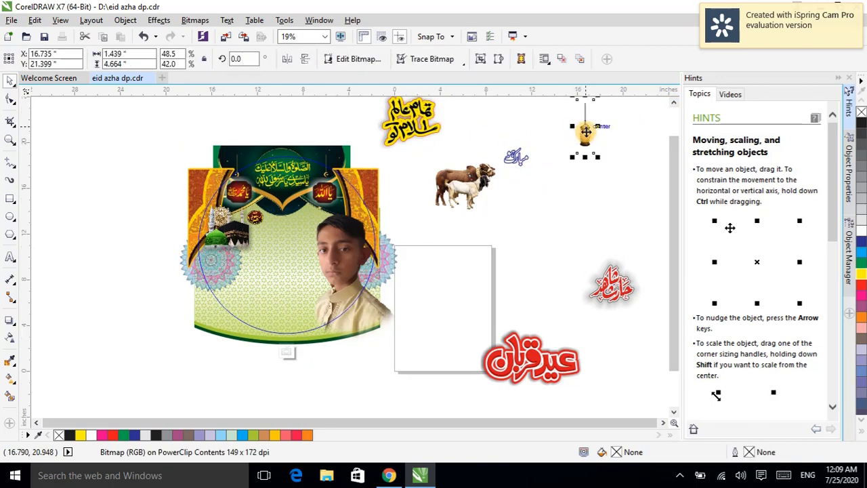
drag(586, 130, 272, 220)
scroll(274, 216, up, 4)
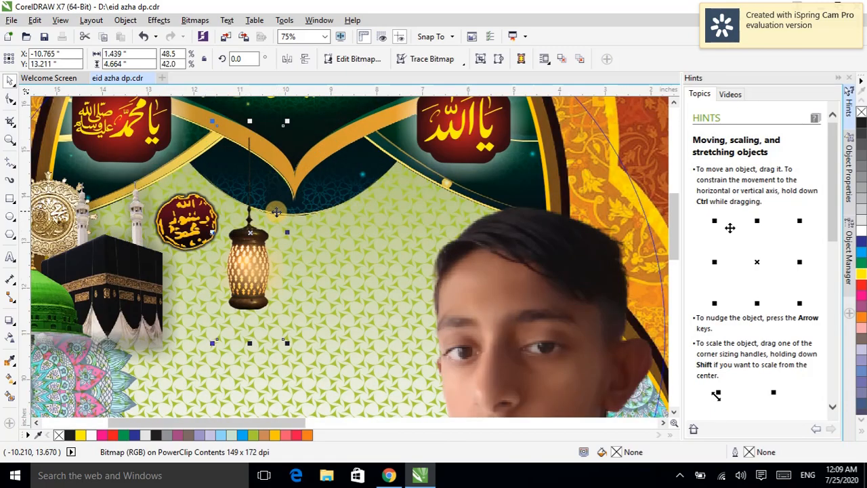
drag(251, 232, 249, 249)
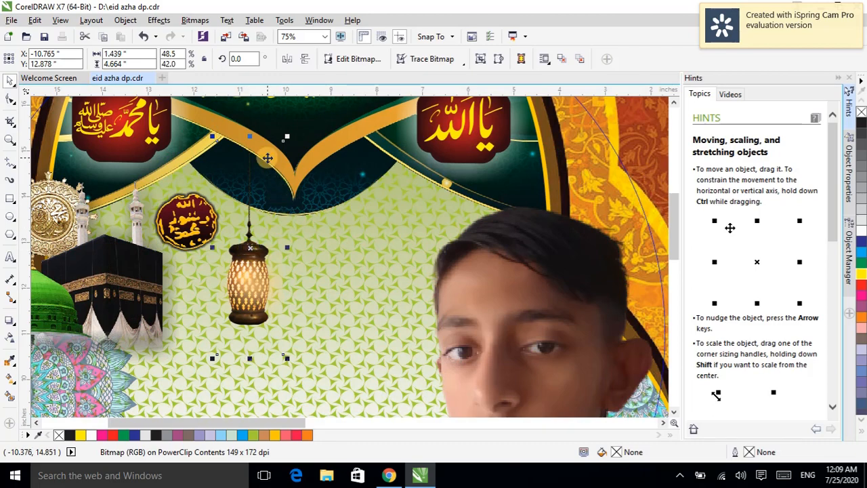
Step: Place the yellow calligraphy beside the lantern, scale it down and position it right of the lantern
scroll(268, 158, down, 2)
scroll(268, 158, down, 1)
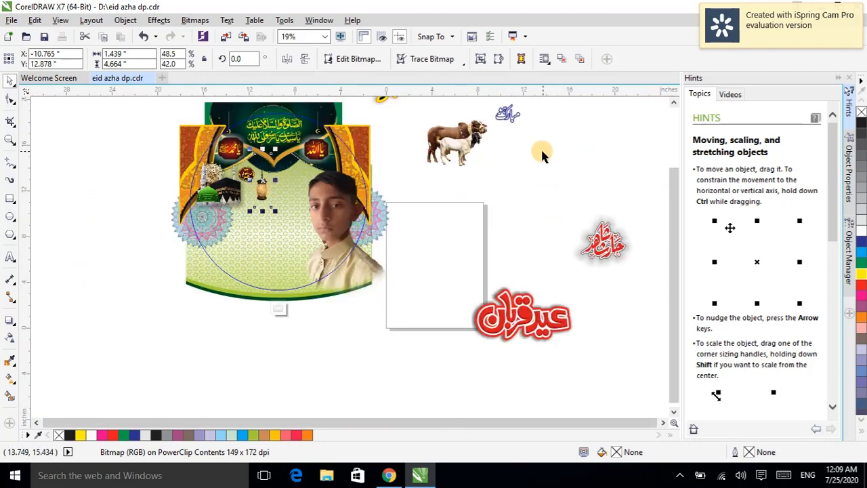
click(673, 102)
click(673, 102)
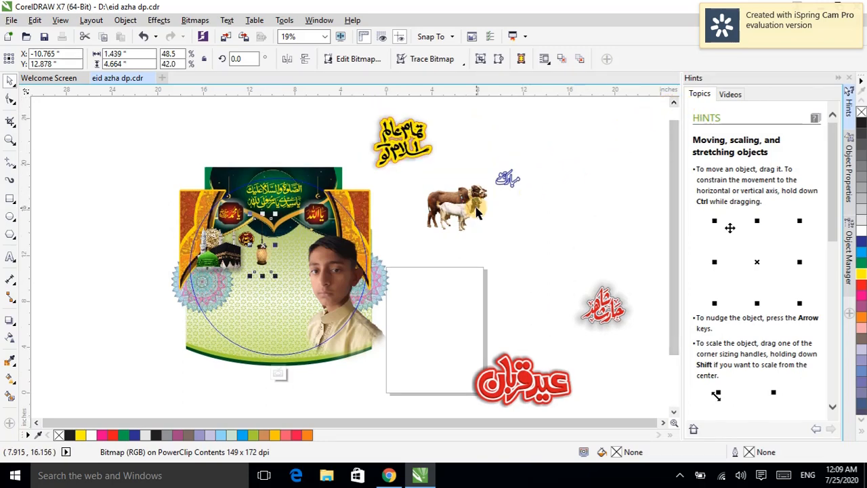
click(531, 239)
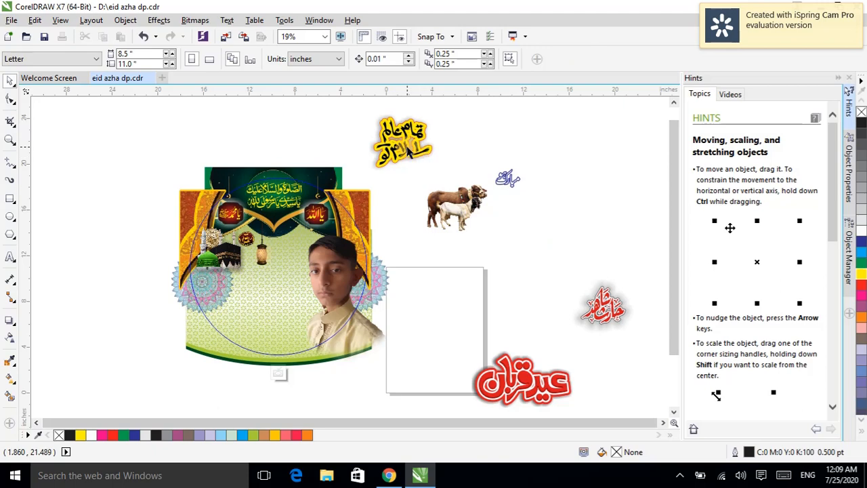
drag(408, 152, 285, 261)
scroll(286, 260, up, 5)
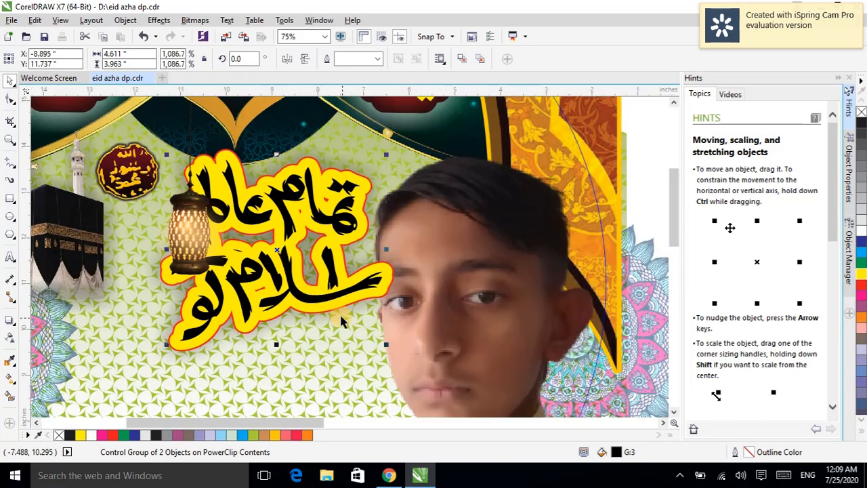
drag(387, 346, 319, 310)
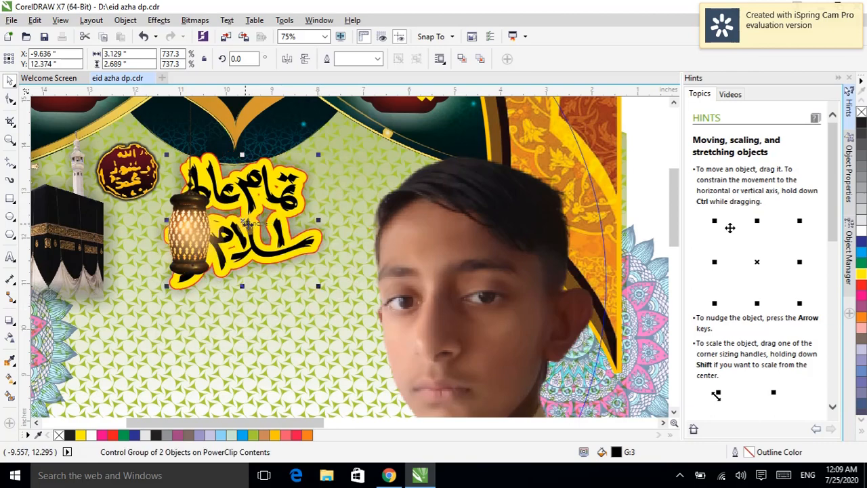
drag(241, 224, 280, 255)
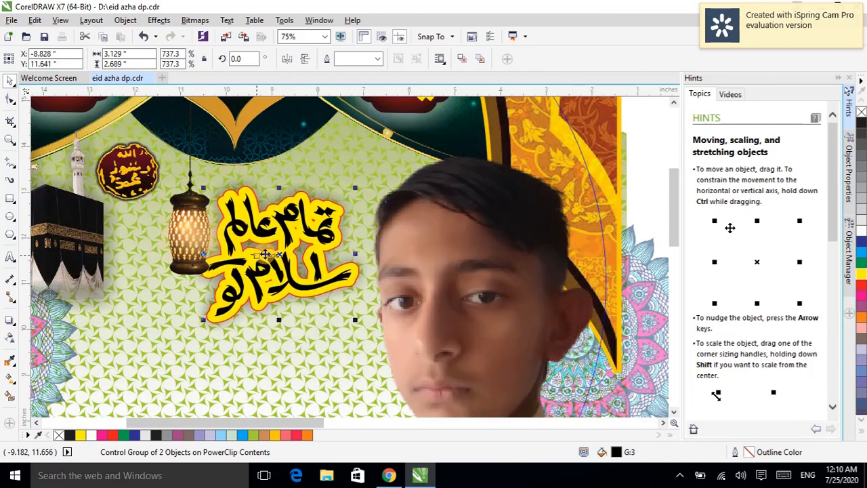
Step: Nudge the lantern slightly to the left inside the arch
click(178, 232)
mouse_move(177, 232)
mouse_down()
mouse_move(118, 230)
mouse_move(165, 230)
mouse_up()
scroll(165, 230, down, 2)
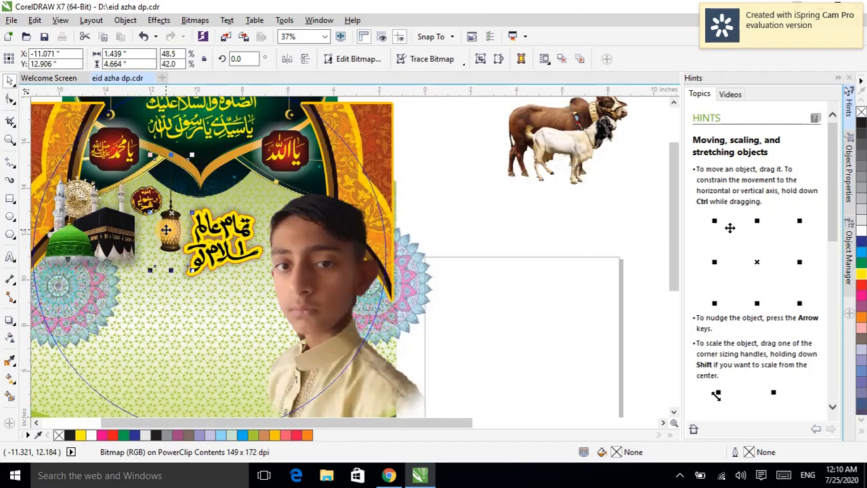
scroll(178, 226, down, 2)
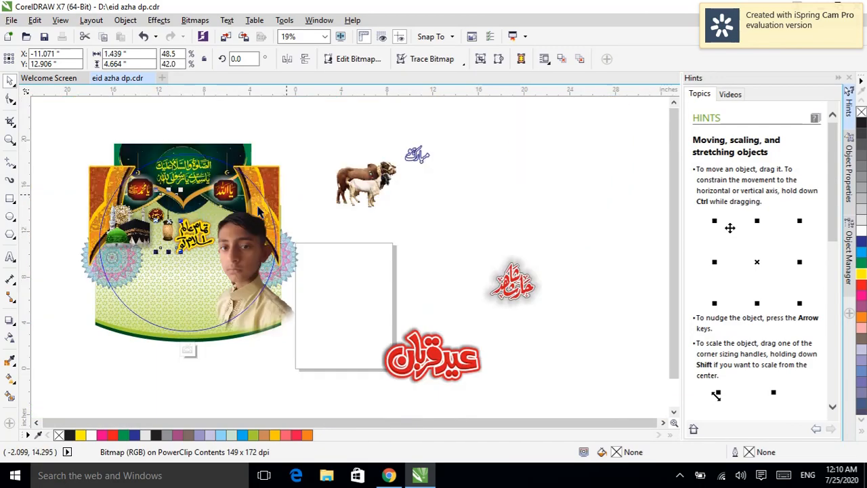
click(319, 126)
Step: Move the red Eid Qurban calligraphy into the left-centre of the design below the yellow text
click(458, 361)
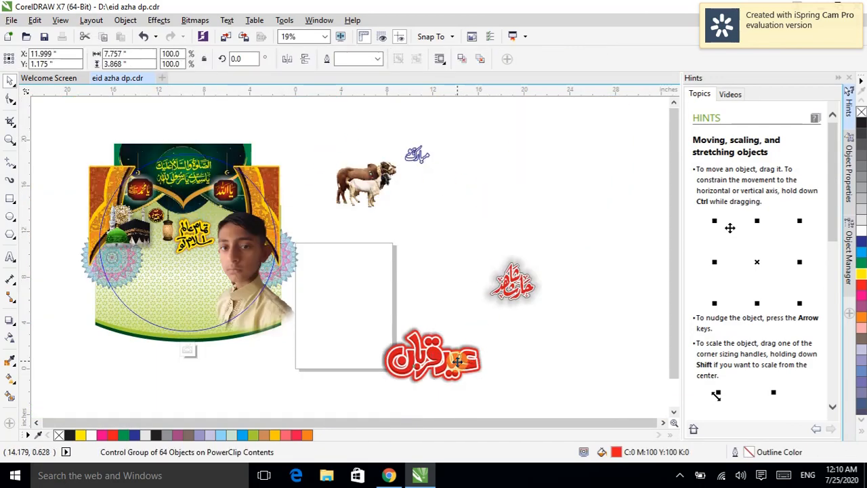
drag(458, 361, 198, 281)
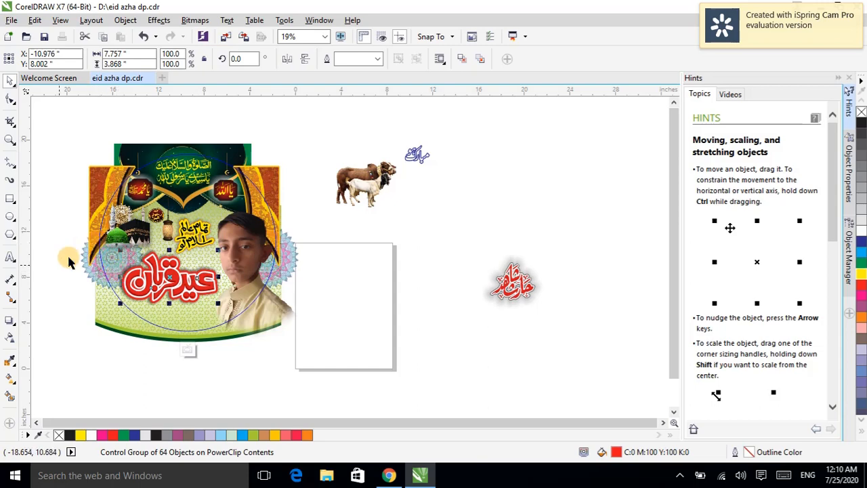
click(41, 260)
Step: Nudge the Kaaba and Green Dome image slightly left and down
click(130, 228)
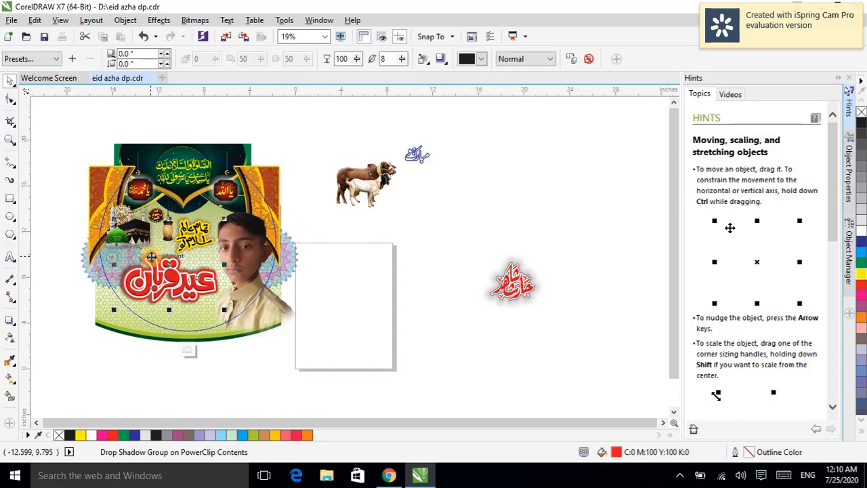
click(123, 204)
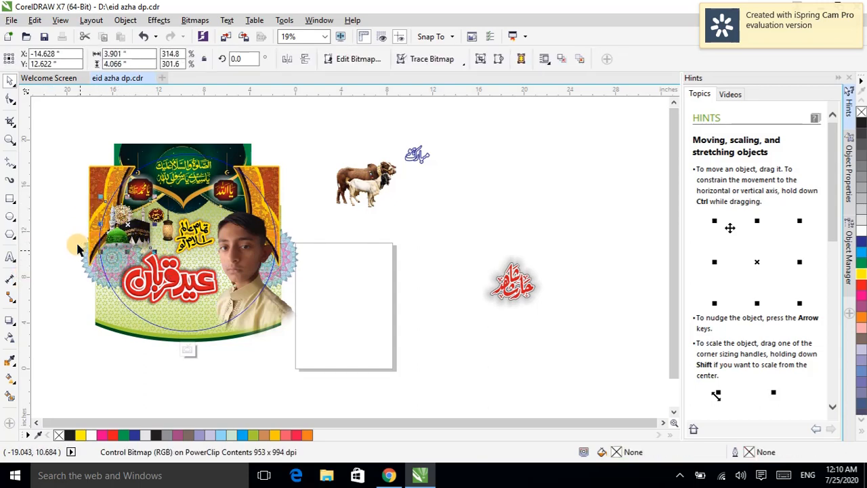
drag(101, 254, 90, 258)
click(56, 240)
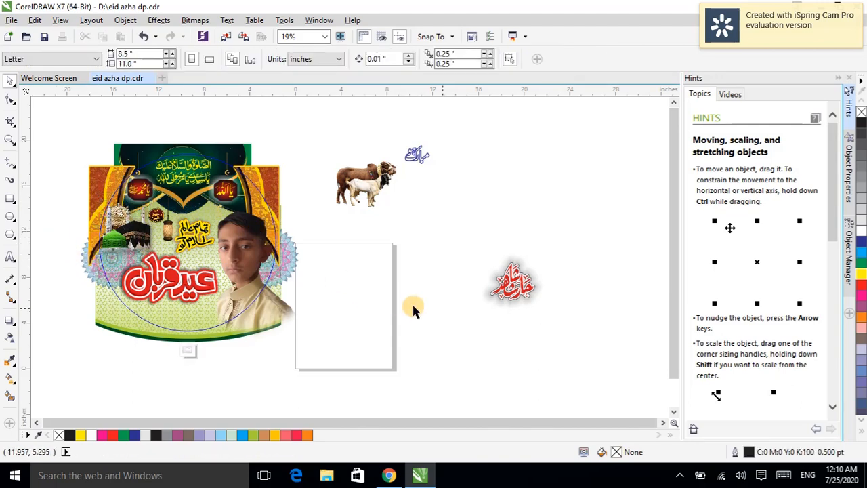
Step: Move the blue Mubarak calligraphy below the Eid Qurban text and shift it slightly up and right
click(416, 156)
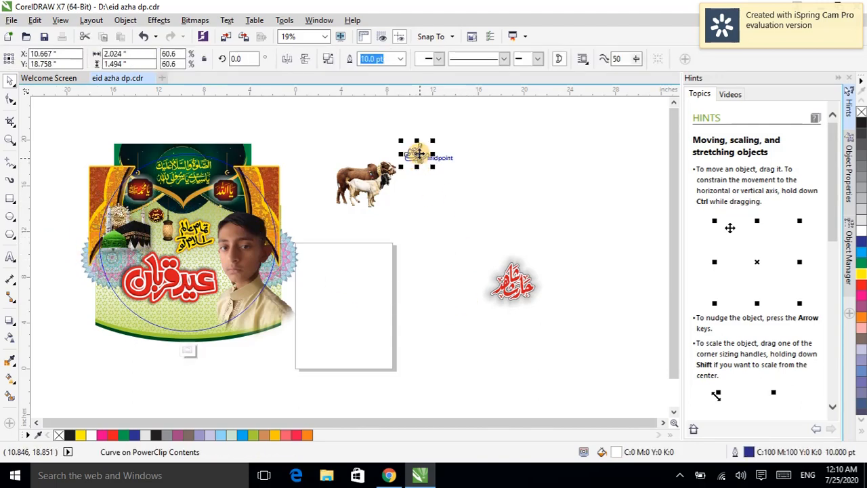
drag(417, 154, 137, 311)
click(176, 281)
drag(175, 280, 171, 277)
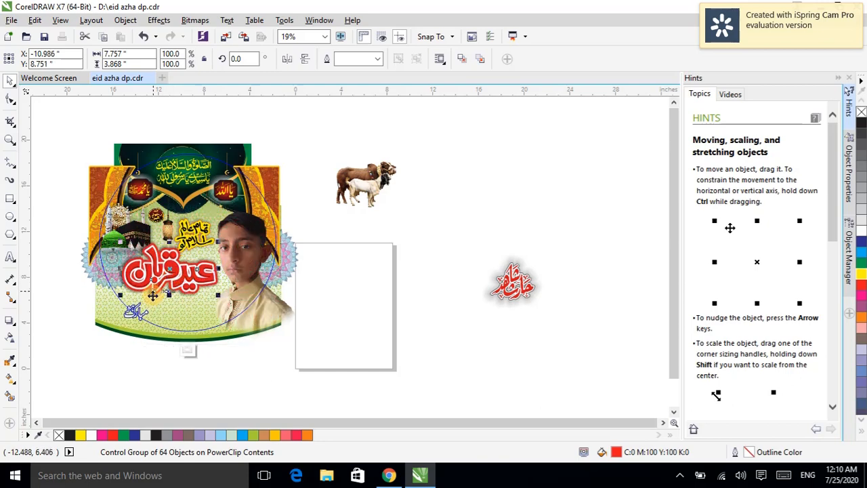
scroll(143, 304, up, 3)
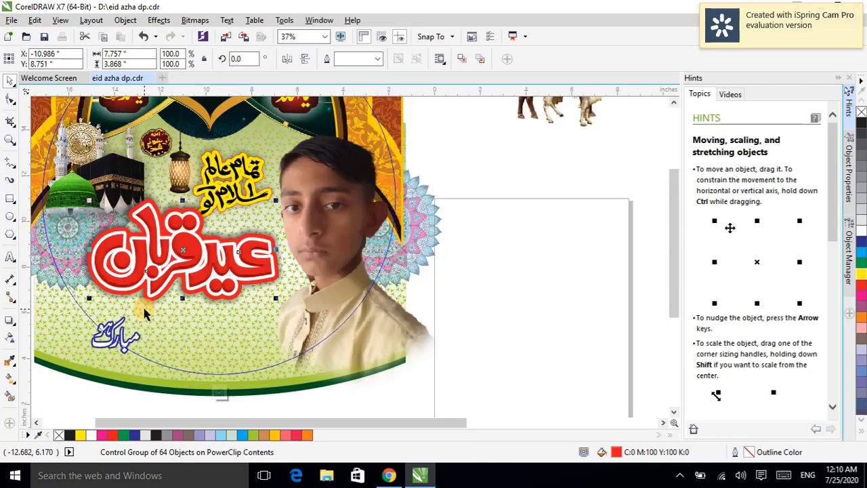
click(120, 333)
double_click(125, 323)
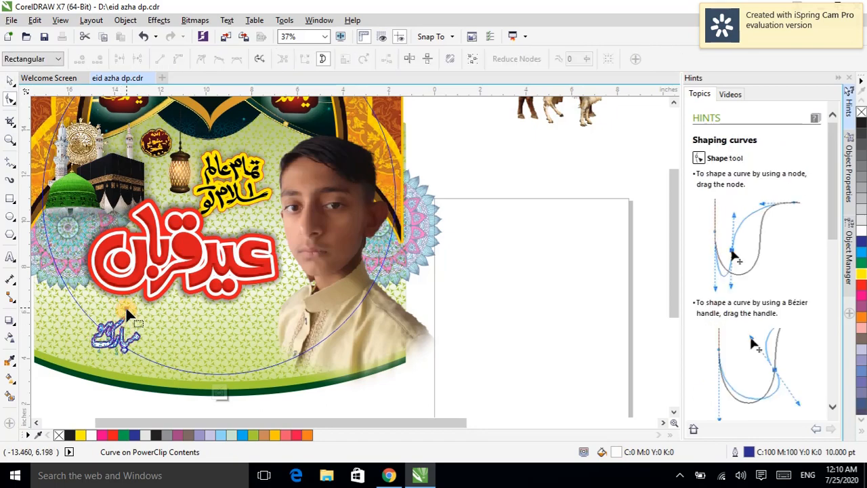
click(10, 81)
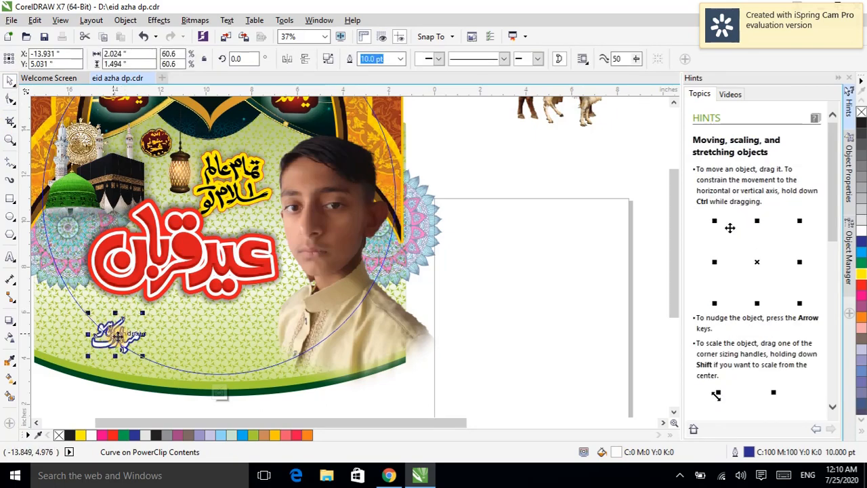
drag(118, 336, 136, 321)
scroll(134, 321, down, 1)
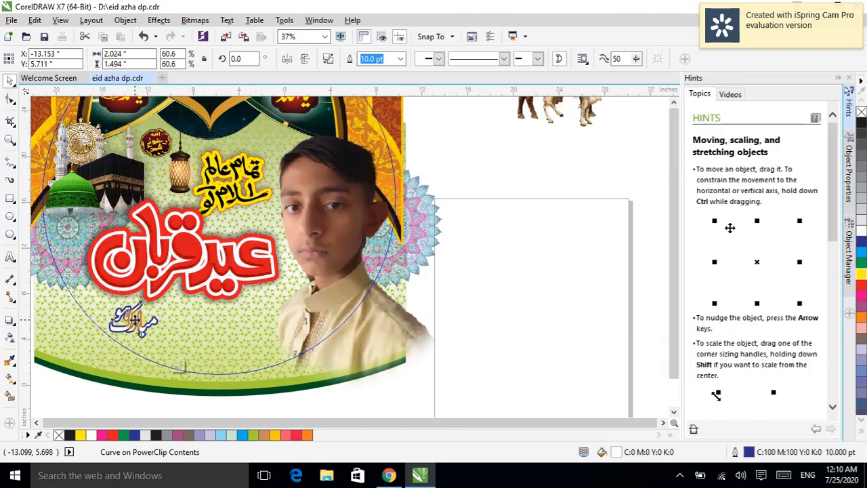
Step: Move the cow and goat image into the lower-left of the design beside the Mubarak text
click(336, 187)
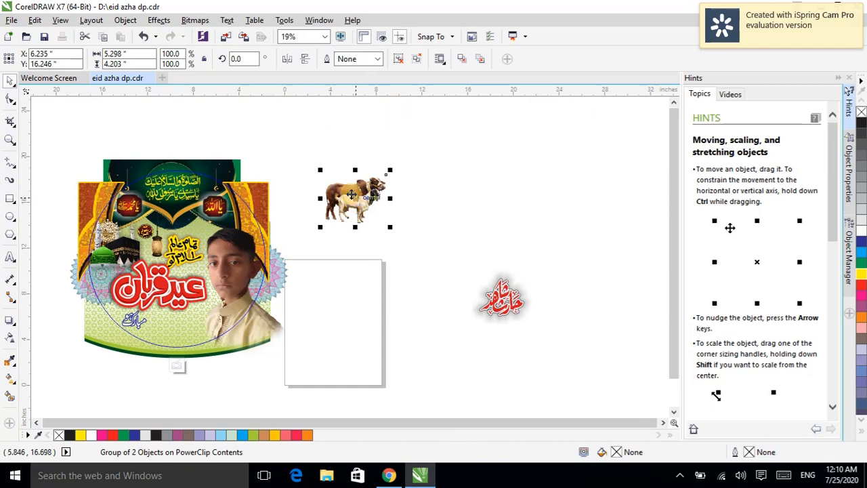
drag(357, 199, 173, 335)
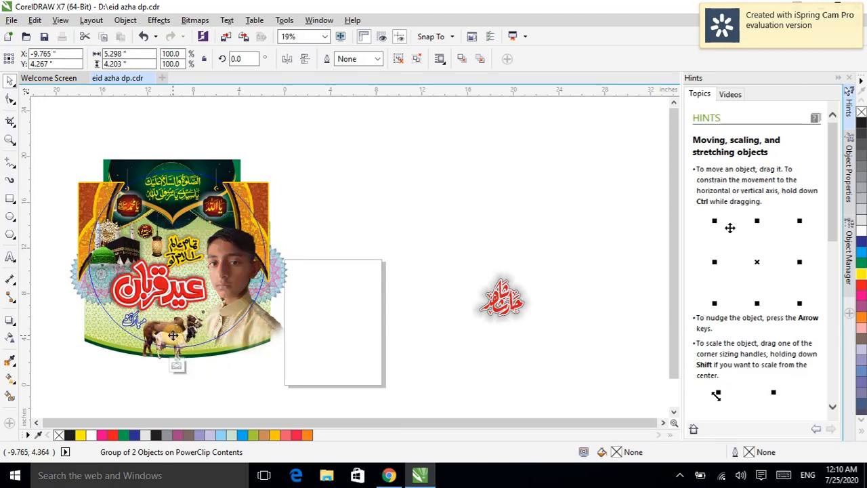
drag(175, 335, 191, 325)
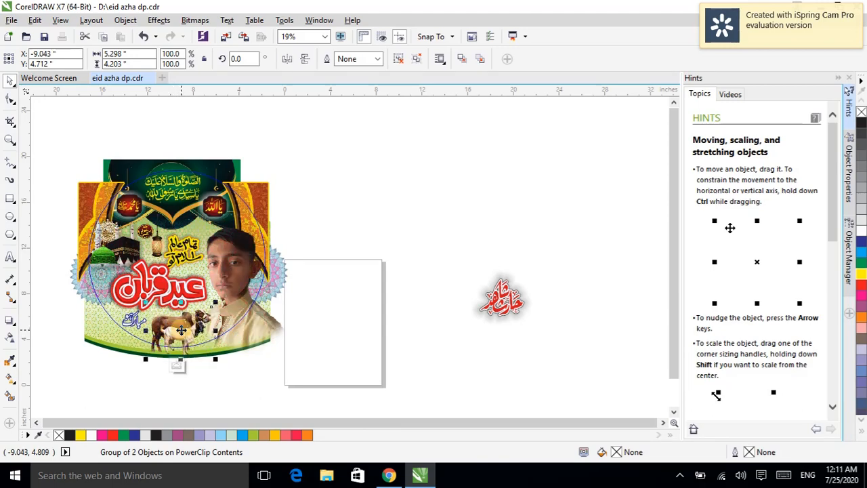
Step: Move the red name calligraphy into the design next to the cow and goat image
click(505, 298)
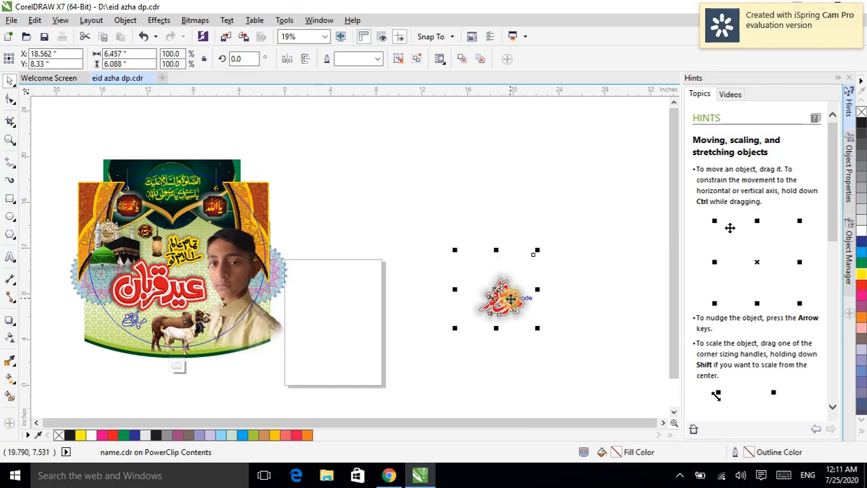
drag(494, 302, 230, 322)
scroll(230, 321, up, 3)
scroll(229, 322, up, 3)
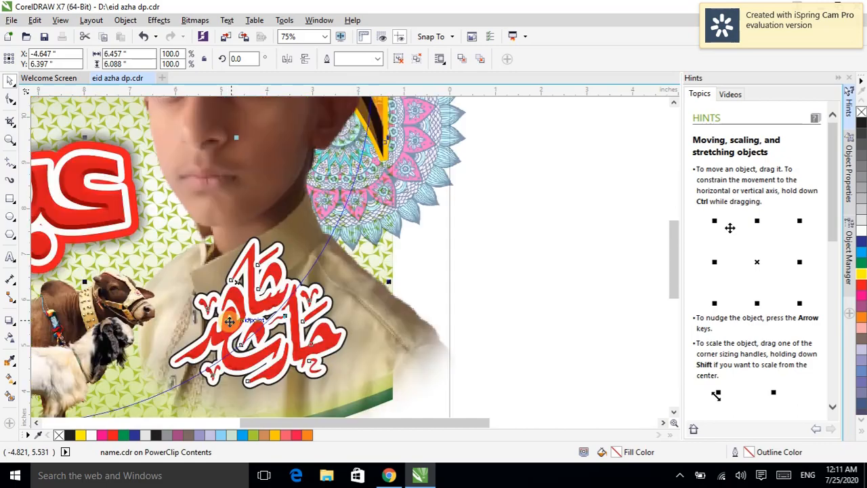
Step: Nudge the cow and goat image slightly down and to the right
click(100, 310)
click(70, 315)
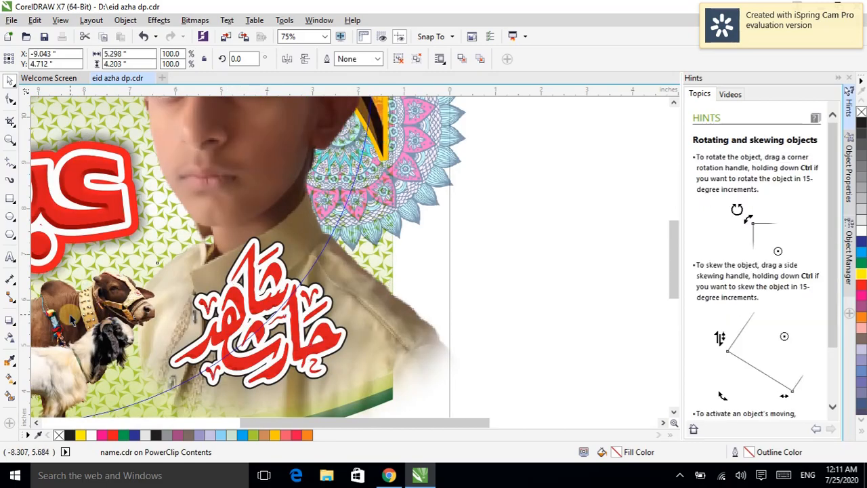
mouse_move(82, 315)
mouse_down()
mouse_move(48, 316)
mouse_move(82, 320)
mouse_up()
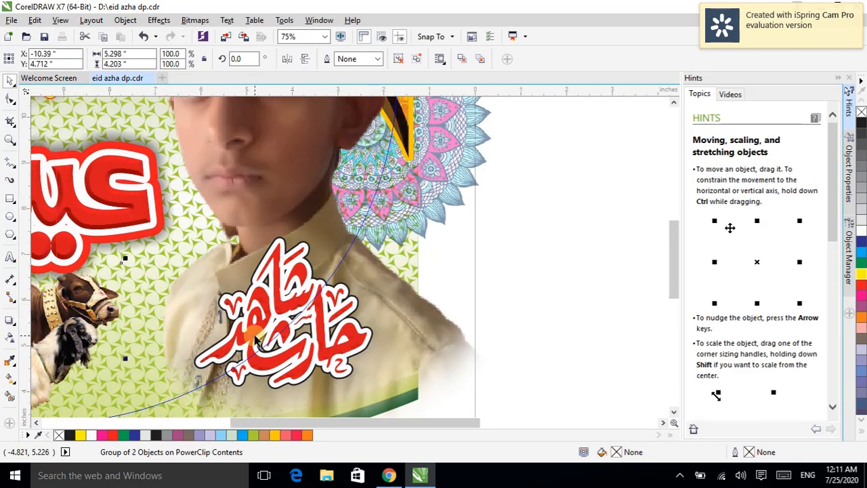
Step: Scale the red name calligraphy down to about 81.6% and position it over the boy's shoulder beside the animals
drag(256, 335, 209, 320)
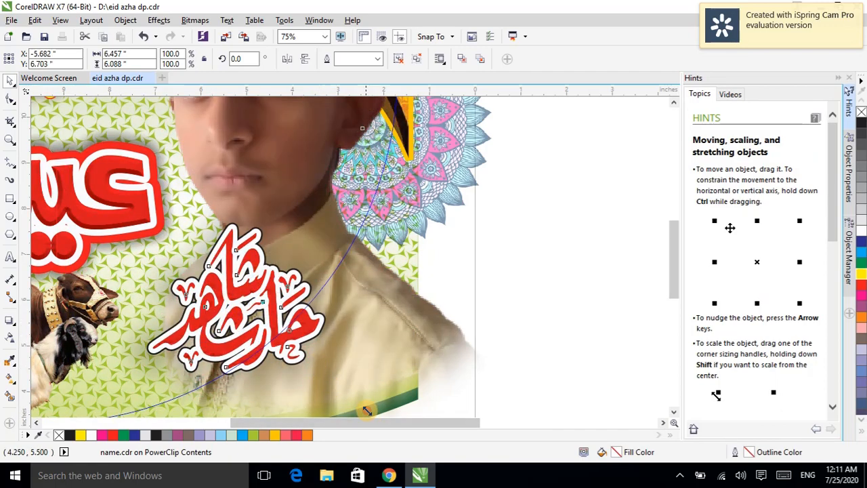
drag(366, 411, 312, 386)
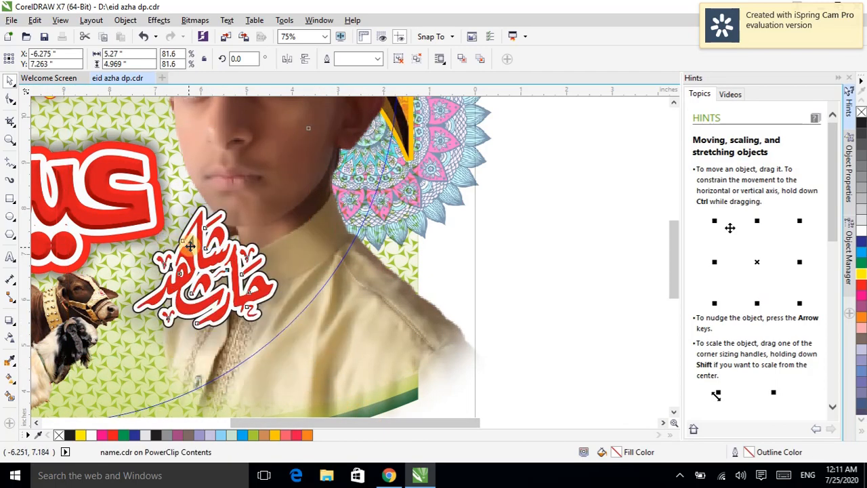
drag(190, 246, 181, 285)
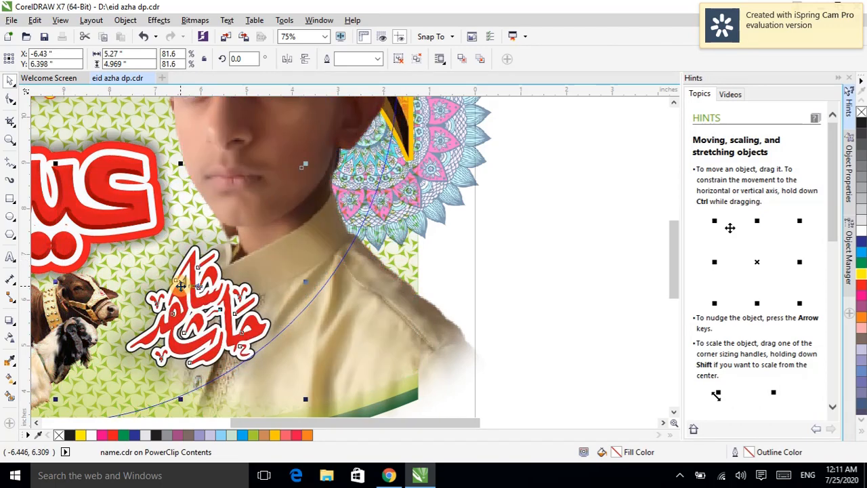
scroll(181, 285, down, 1)
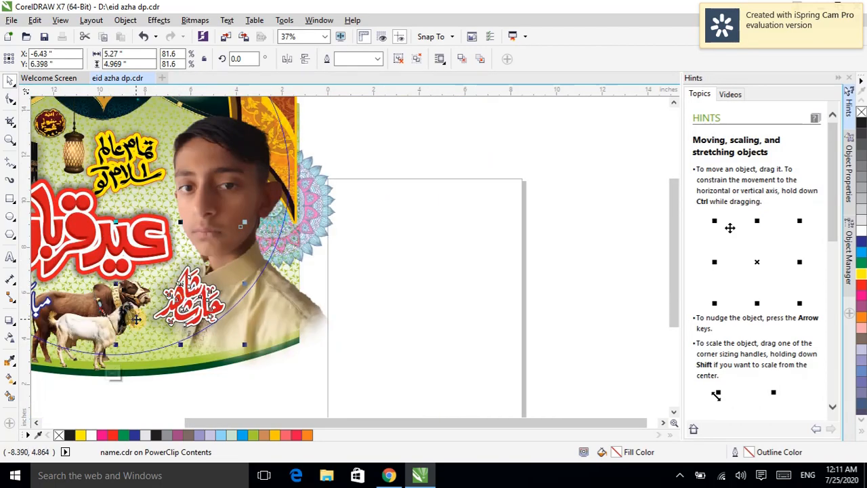
scroll(136, 319, down, 1)
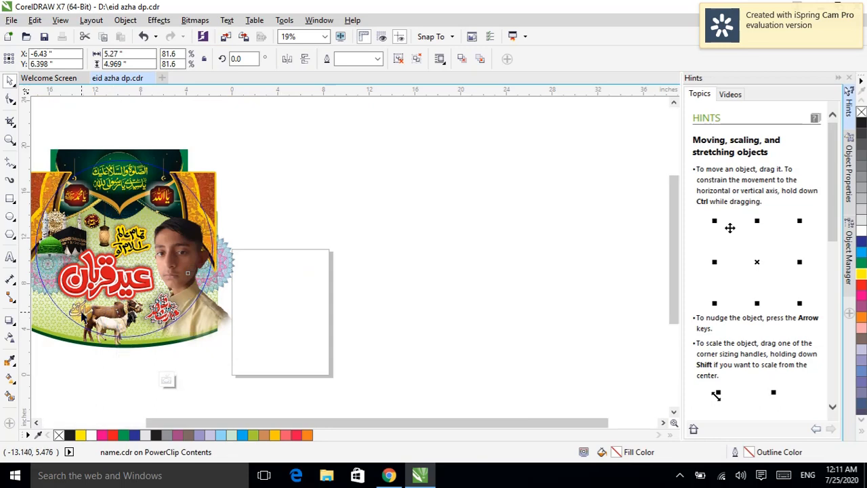
scroll(81, 315, up, 2)
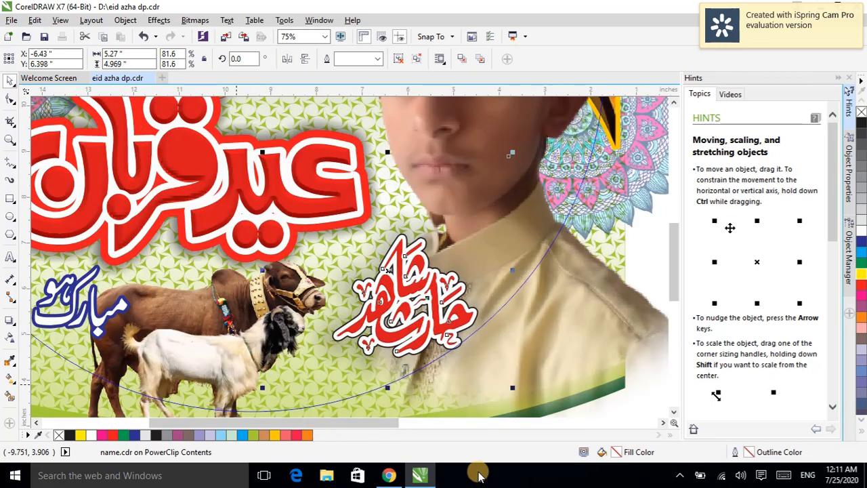
Step: Move the blue Mubarak calligraphy up and to the left, beneath the Eid Qurban title
click(37, 424)
click(37, 424)
click(37, 424)
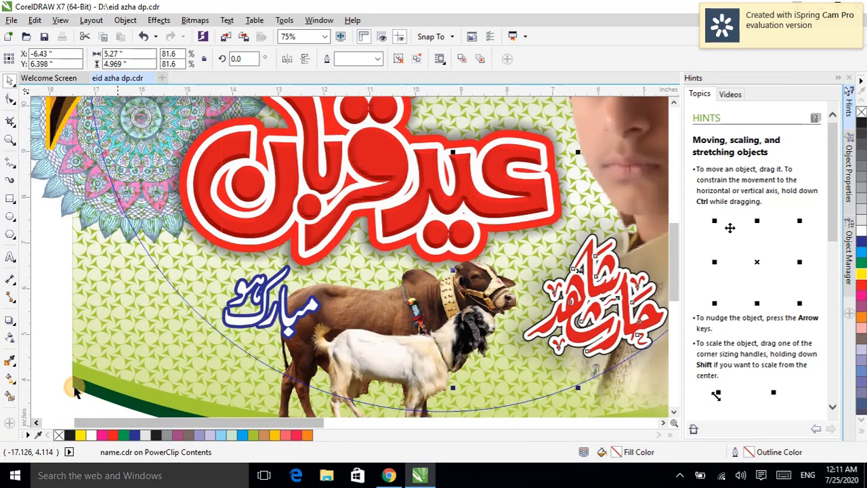
drag(237, 322, 201, 301)
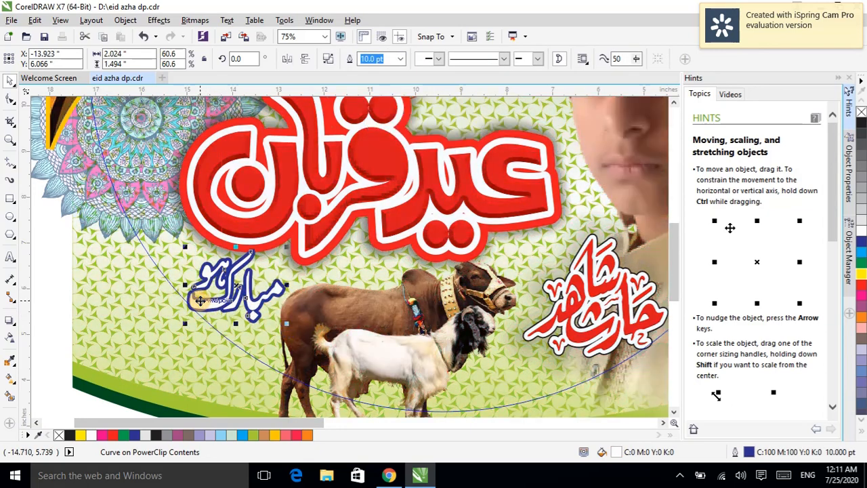
Step: Nudge the red Eid Qurban title slightly up-left and the Mubarak calligraphy slightly upward
click(305, 183)
drag(306, 181, 294, 169)
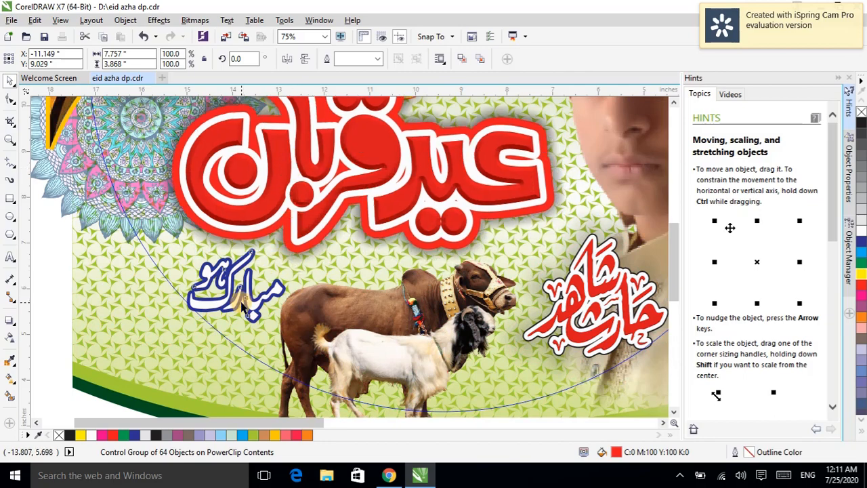
mouse_move(239, 305)
mouse_down()
mouse_move(251, 308)
mouse_move(246, 290)
mouse_up()
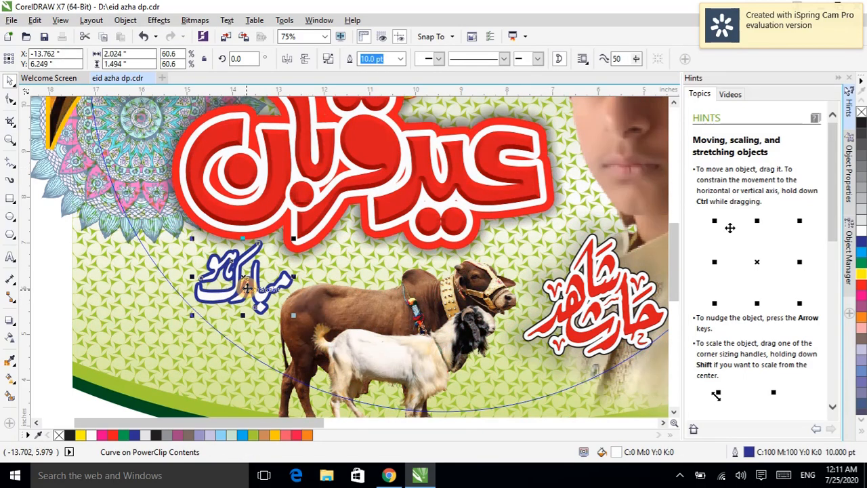
Step: Finish editing the PowerClip contents to preview the circular design
scroll(246, 290, down, 2)
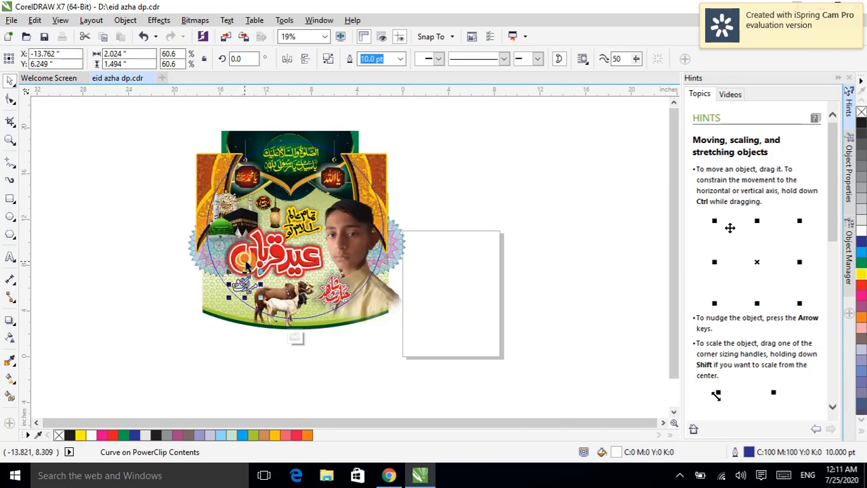
click(300, 341)
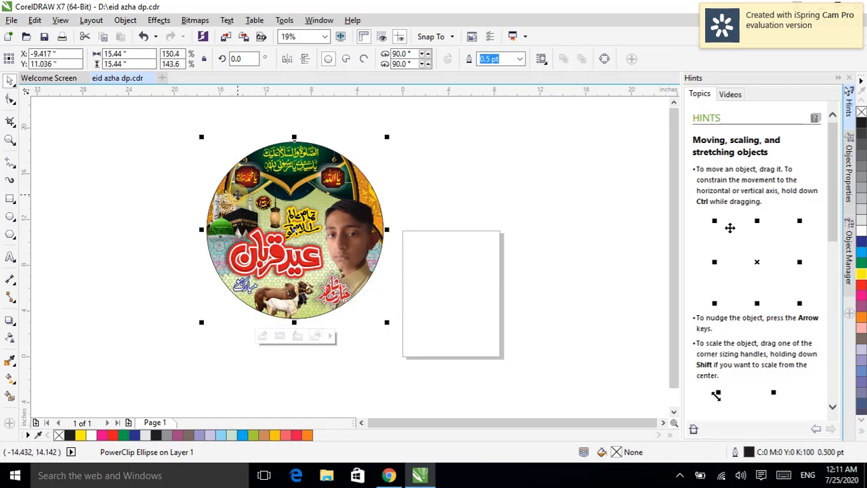
Step: Reopen the circle's PowerClip contents and move the yellow Tamam Alam calligraphy slightly up and right
click(11, 139)
drag(190, 125, 425, 367)
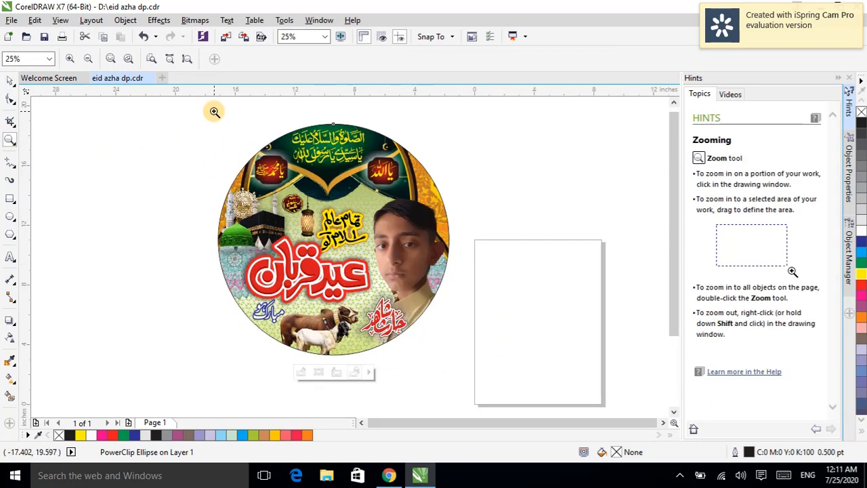
drag(214, 112, 459, 362)
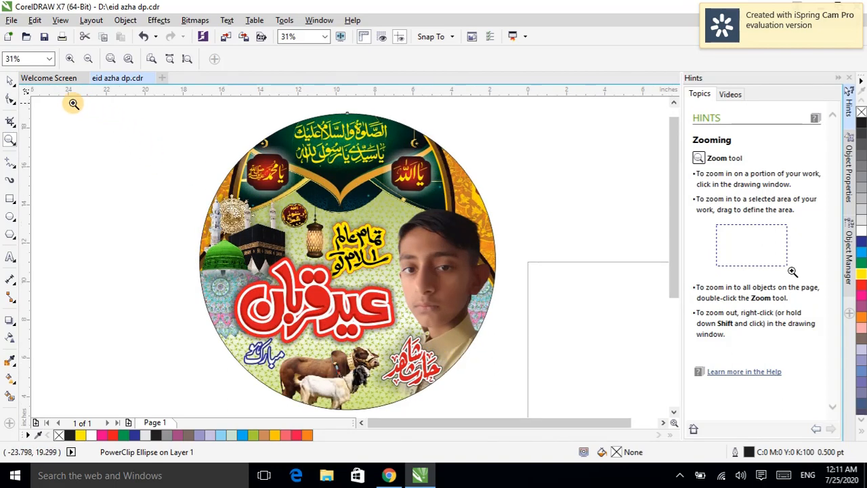
click(10, 82)
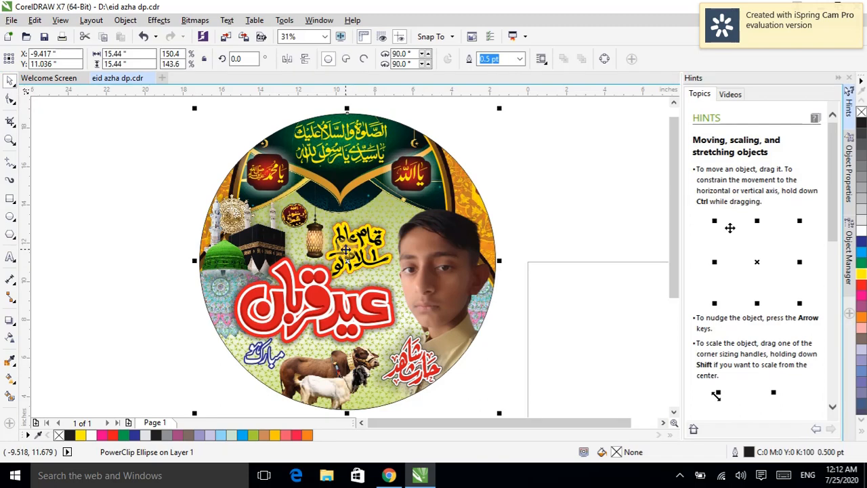
right_click(346, 250)
click(392, 129)
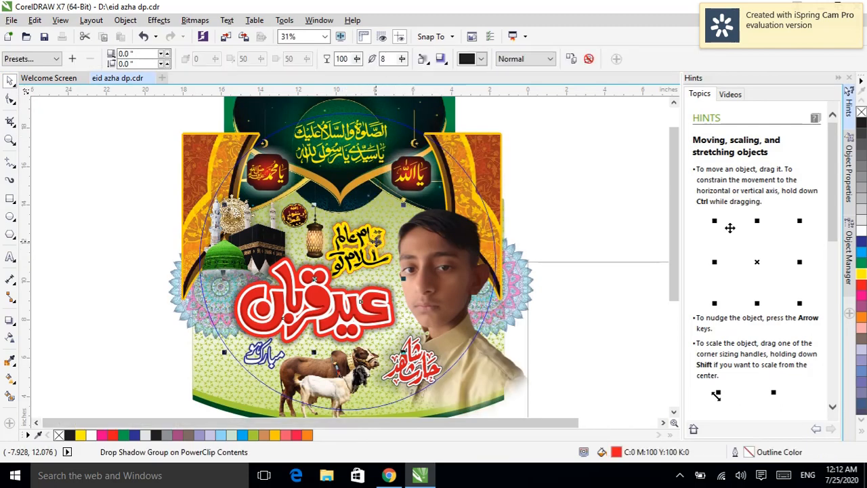
drag(375, 239, 387, 220)
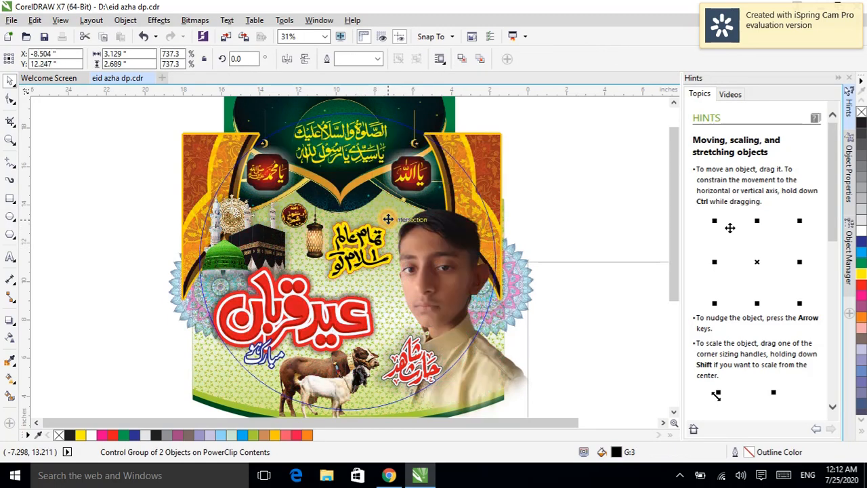
Step: Move the red Eid Qurban title up and to the right
click(329, 315)
drag(328, 315, 350, 303)
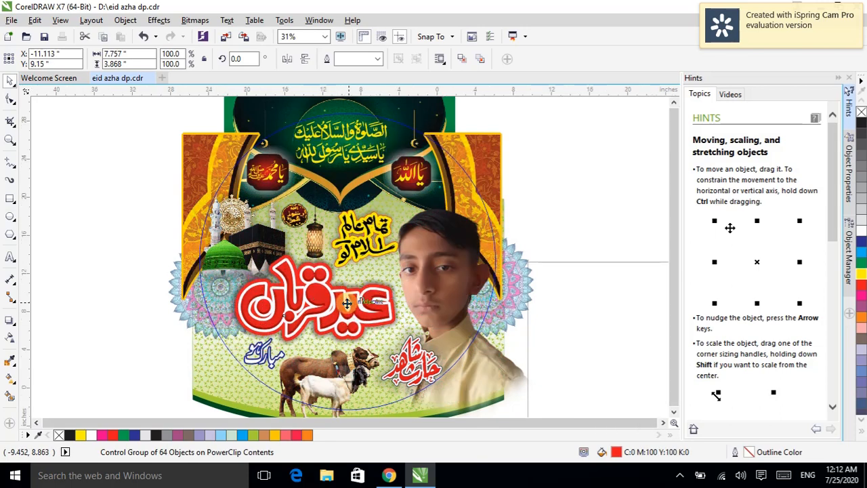
Step: Nudge the yellow Tamam Alam calligraphy slightly to the left
scroll(348, 304, down, 2)
click(213, 267)
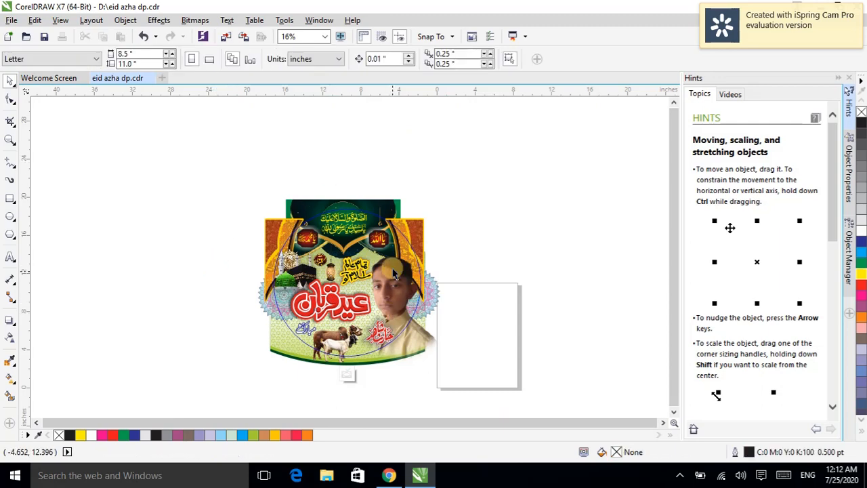
scroll(332, 274, up, 4)
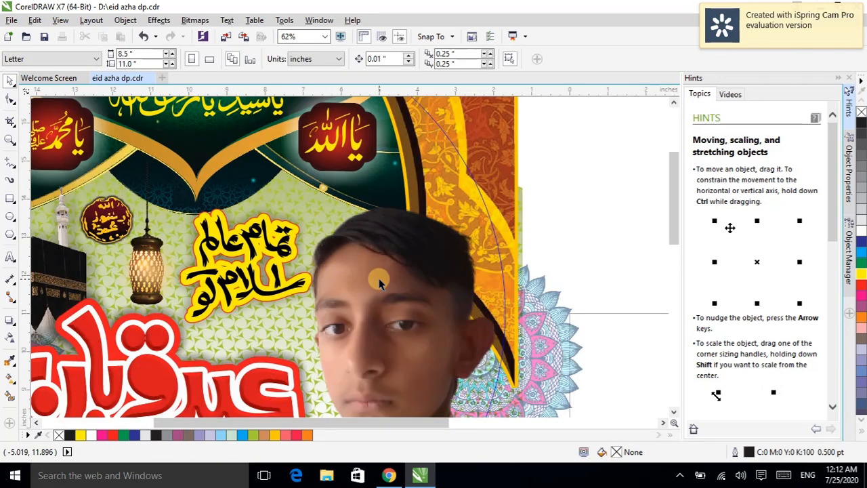
drag(279, 285, 272, 284)
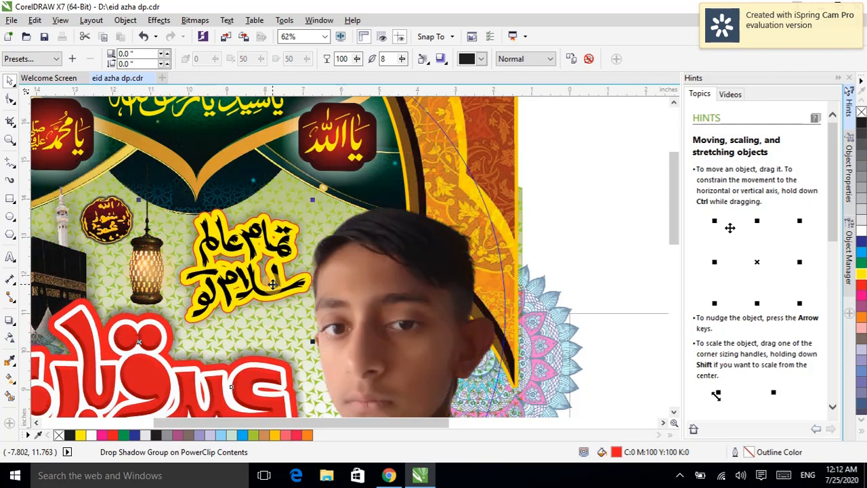
click(287, 250)
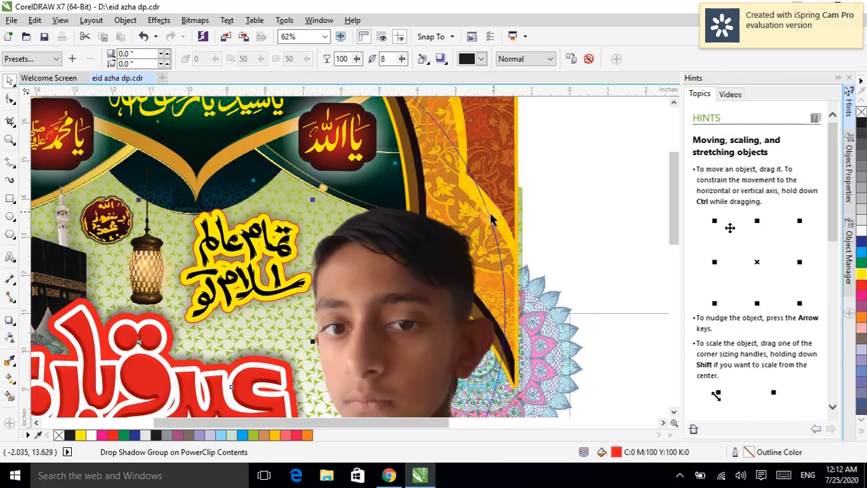
click(549, 193)
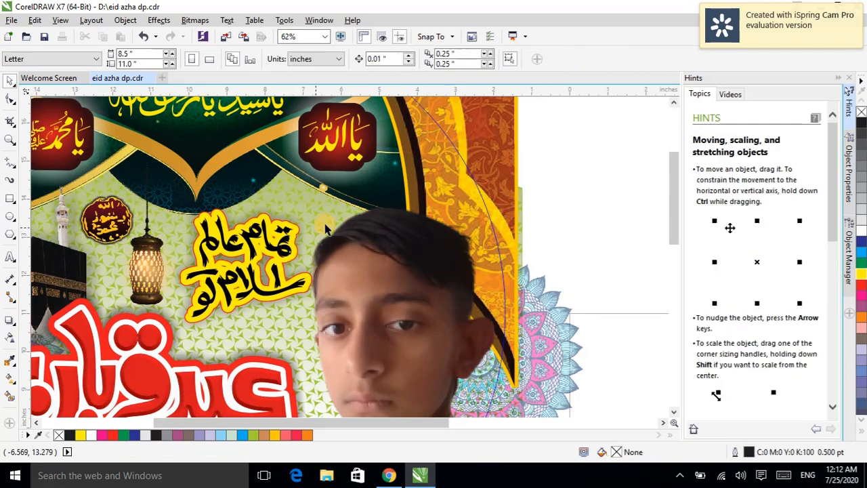
Step: Nudge the boy's portrait slightly right and down, then finish editing the PowerClip contents
click(358, 283)
drag(359, 283, 364, 286)
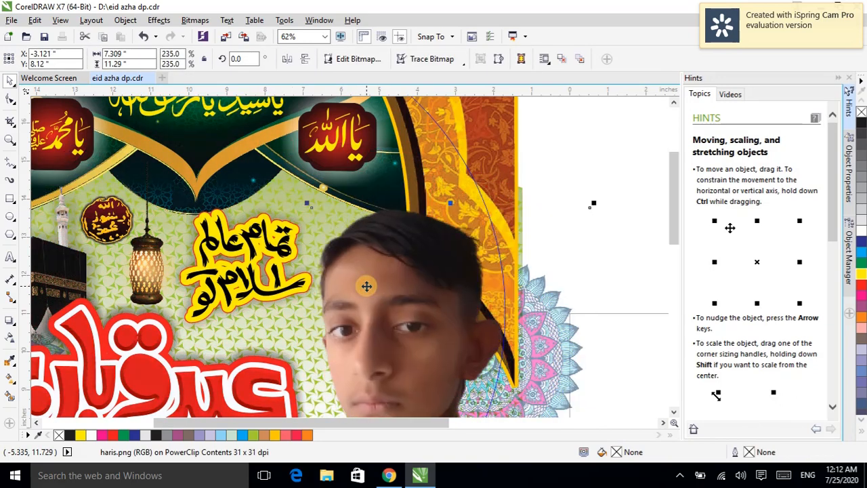
scroll(364, 285, down, 2)
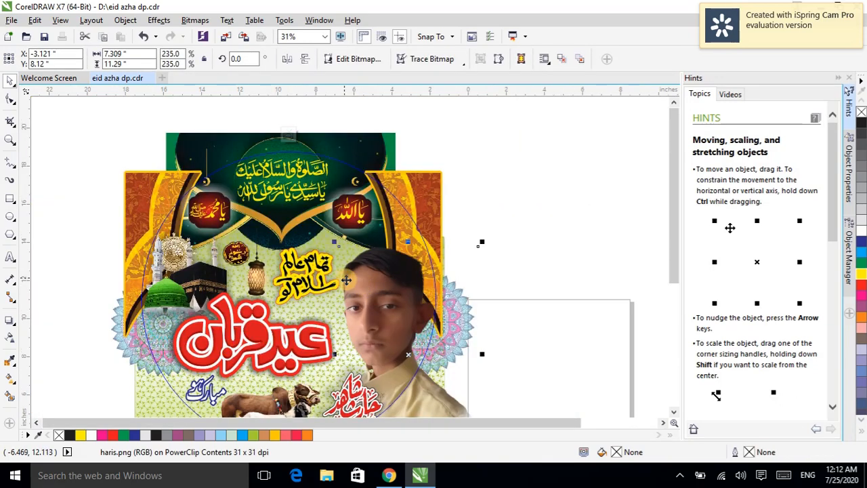
right_click(379, 290)
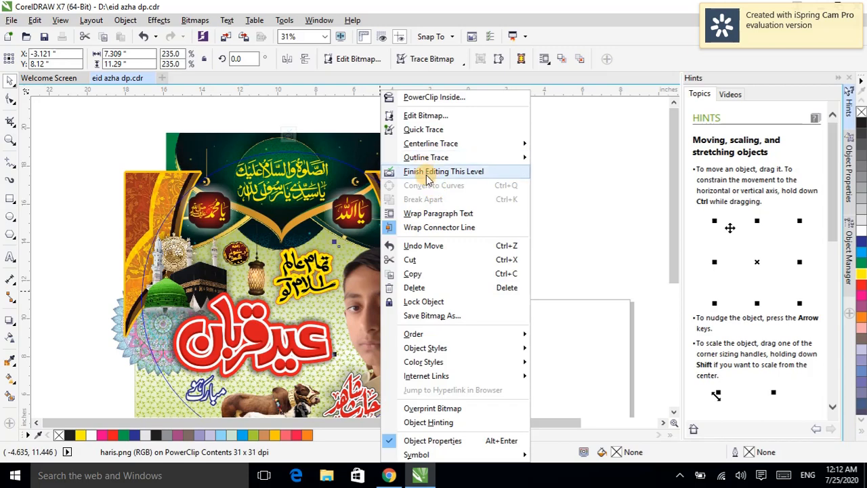
click(428, 171)
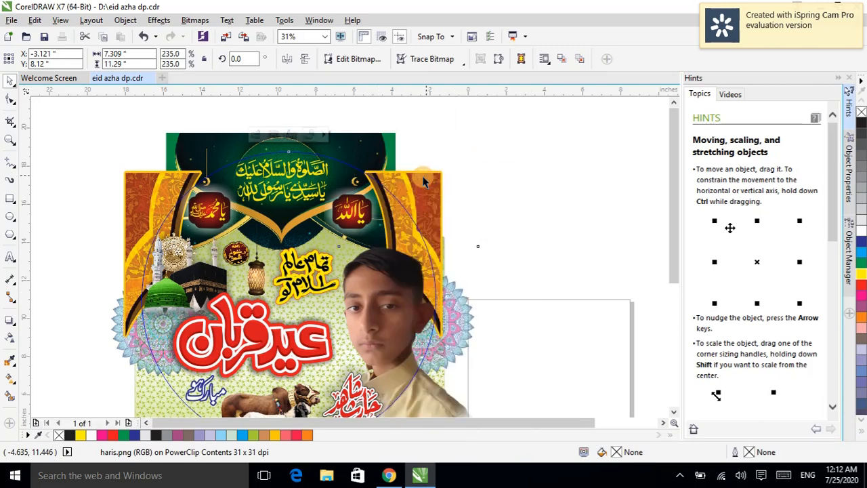
click(115, 214)
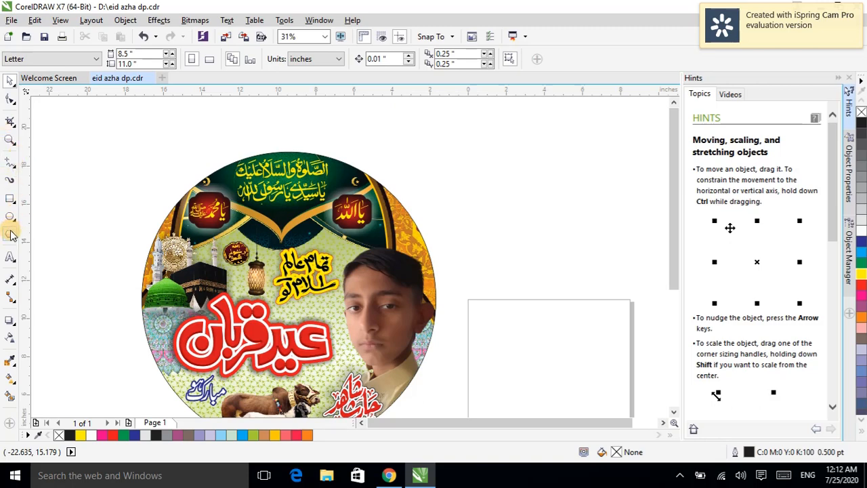
Step: Add the artistic text EIDdp above the circle and scale it up to about 93 pt
click(10, 256)
click(114, 163)
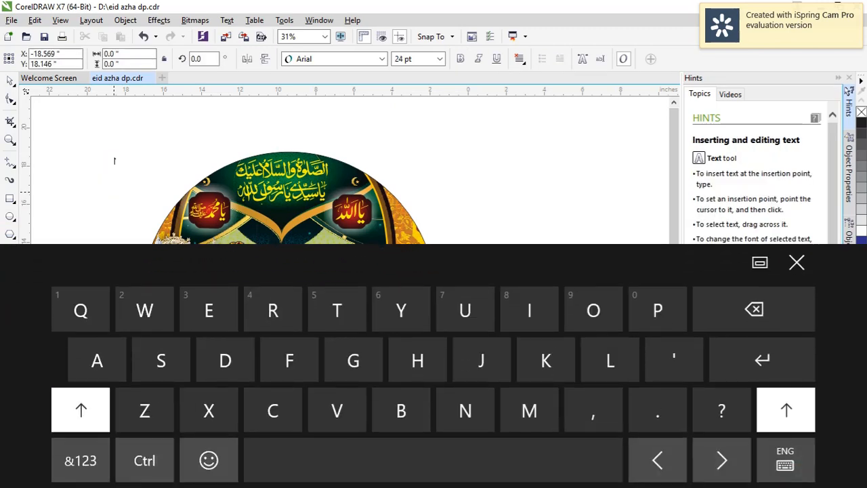
text(EIDdp)
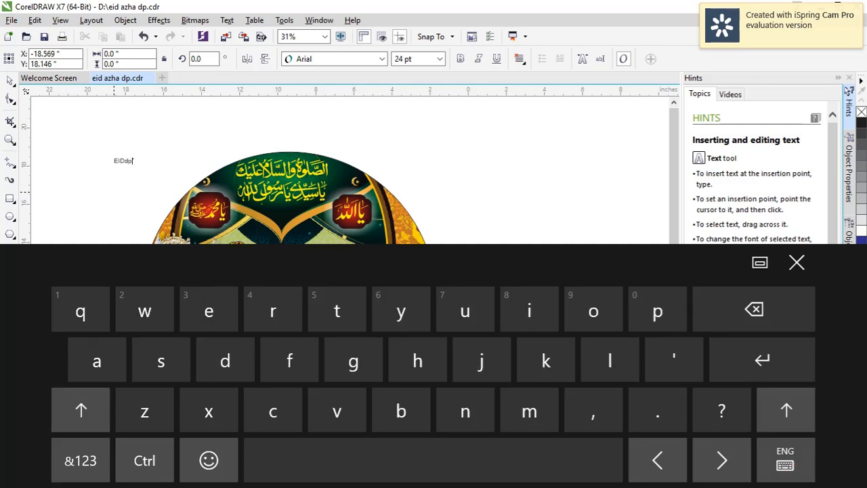
click(796, 262)
click(165, 206)
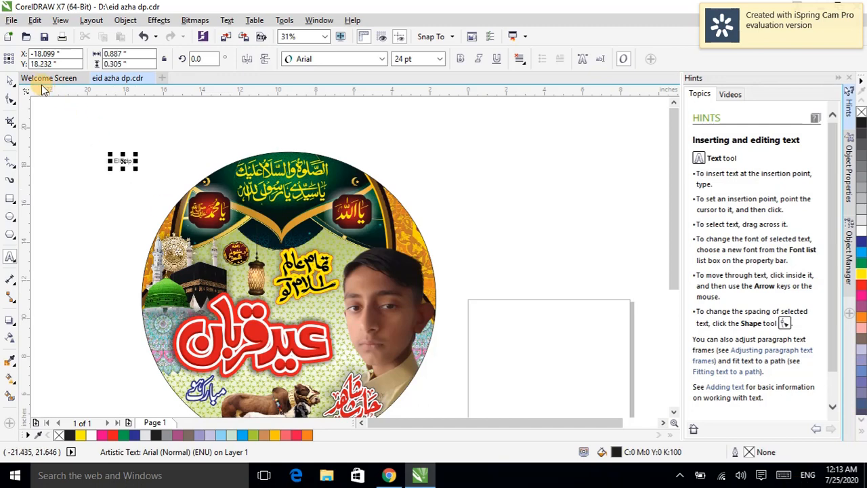
click(11, 84)
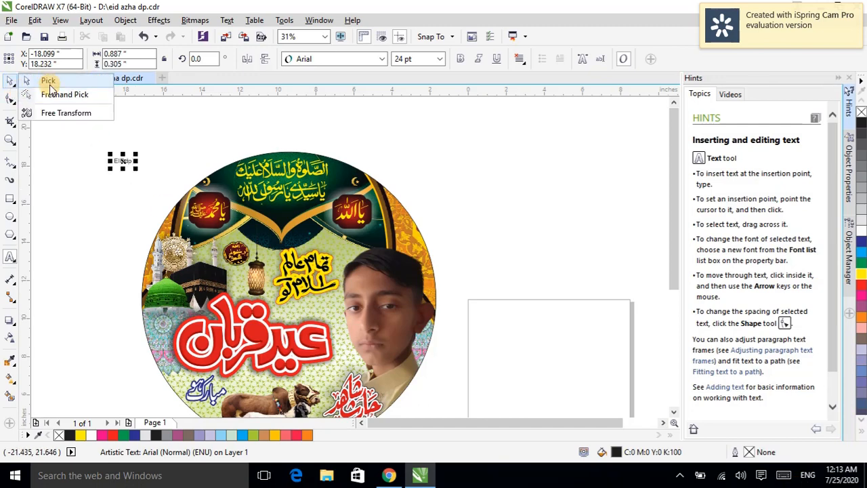
click(48, 82)
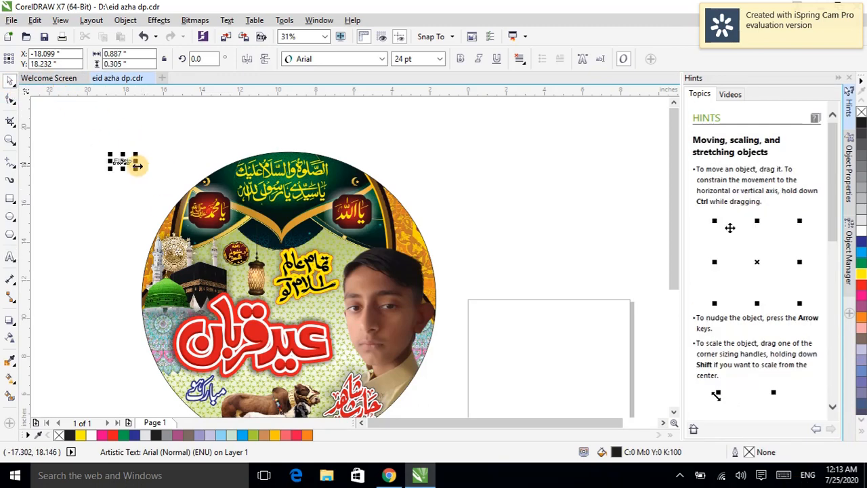
drag(137, 166, 190, 202)
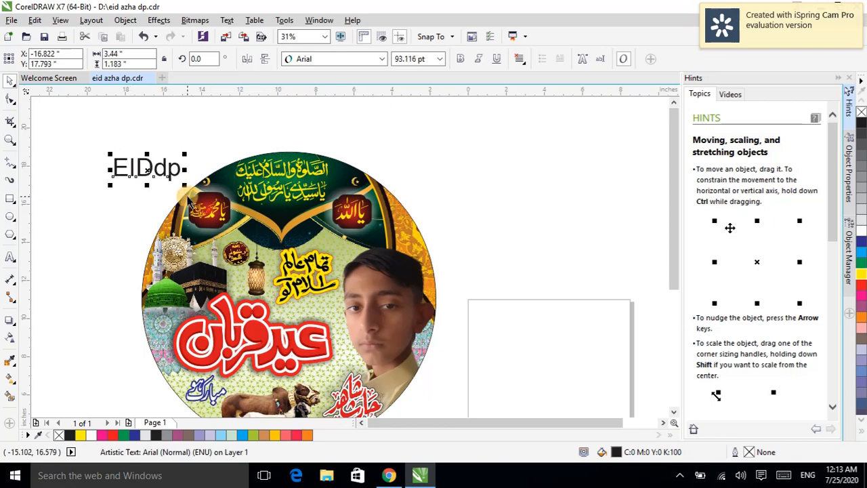
Step: Delete the EIDdp text
right_click(146, 172)
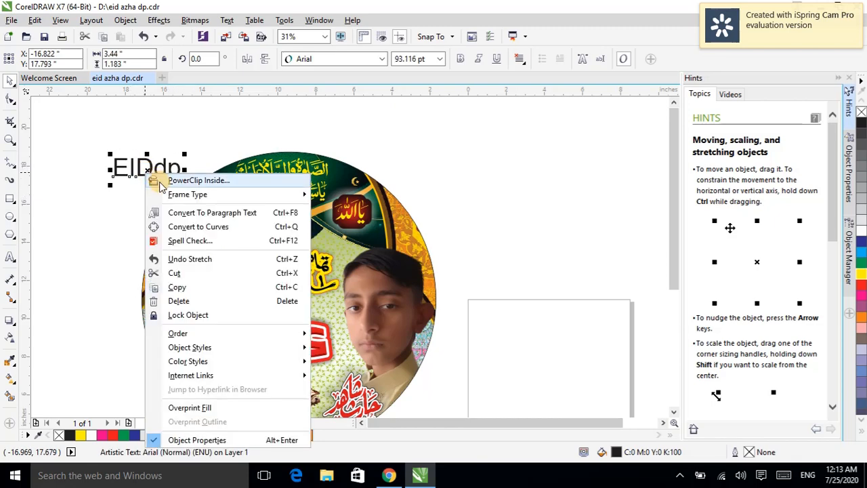
click(186, 300)
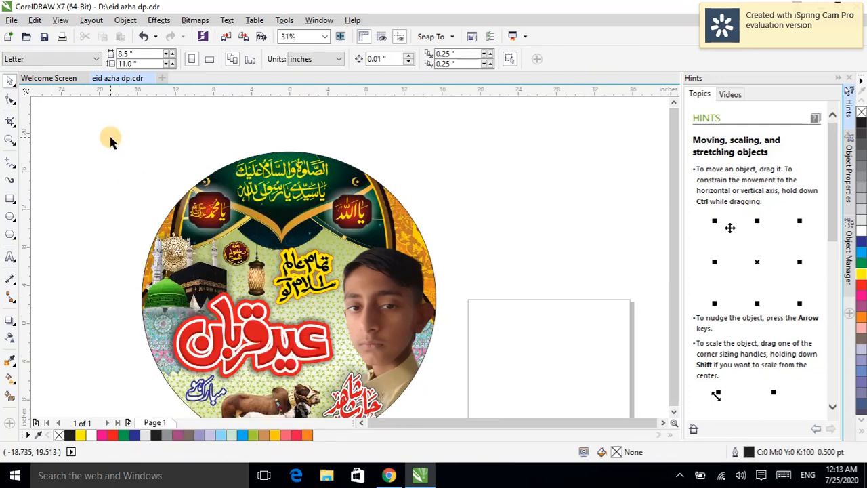
scroll(108, 133, down, 1)
scroll(108, 132, up, 1)
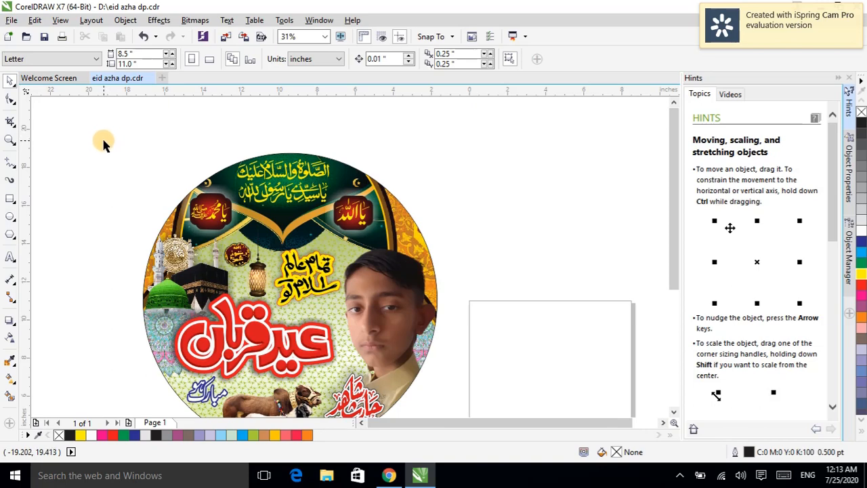
click(687, 477)
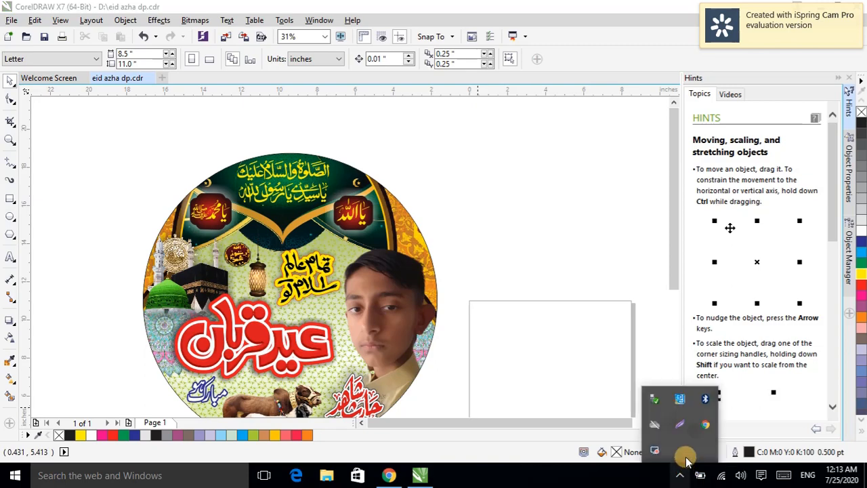
right_click(654, 454)
click(708, 433)
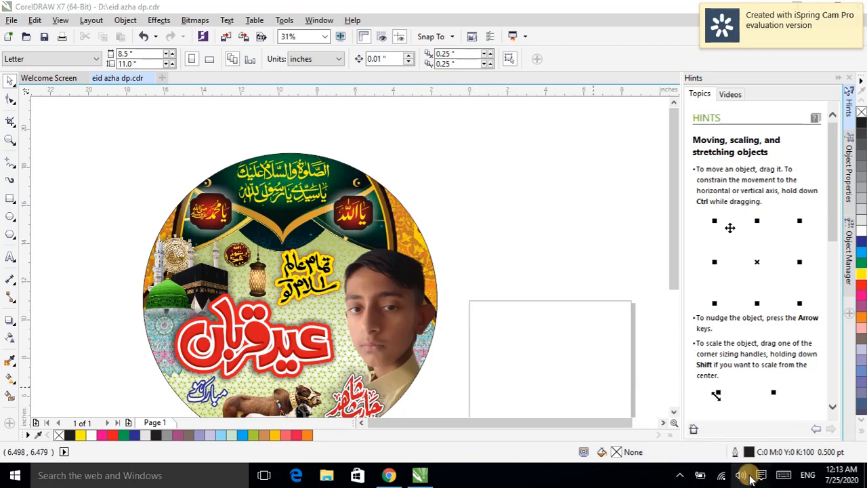
click(679, 476)
right_click(654, 452)
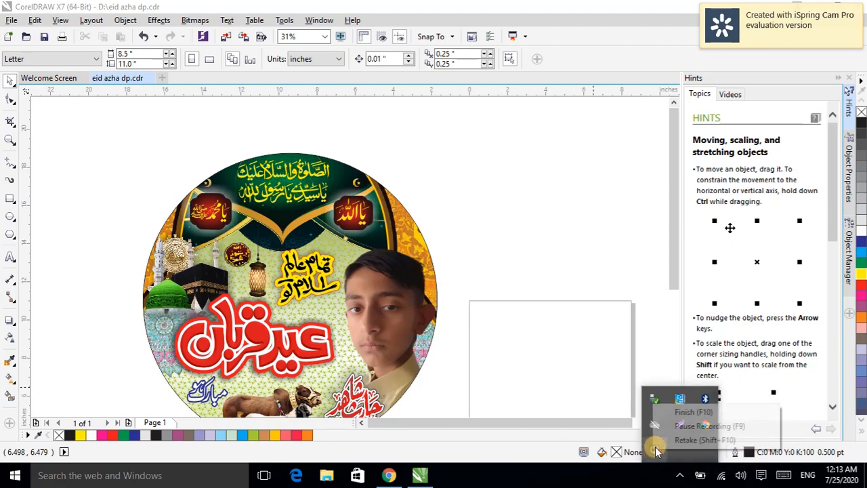